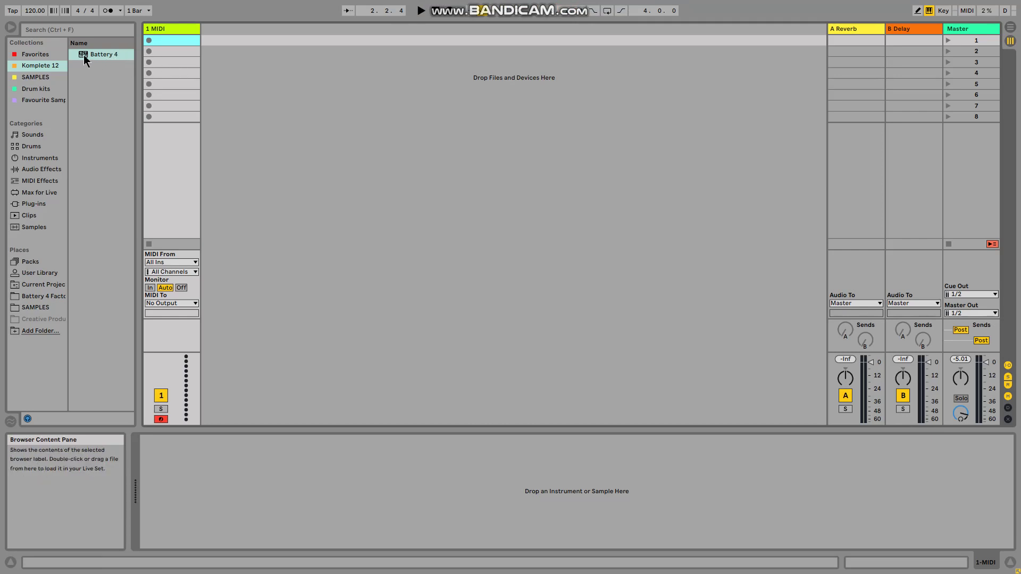
- Add a Battery 4 track with the 808 Tuned Kit and create an empty MIDI clip
left_click_drag(84, 55, 210, 32)
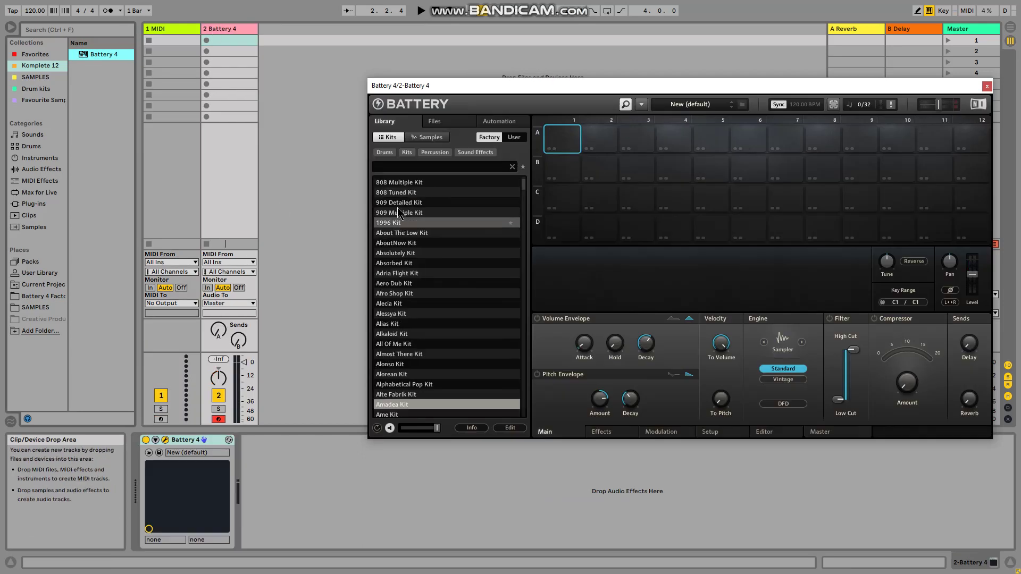
double_click(399, 192)
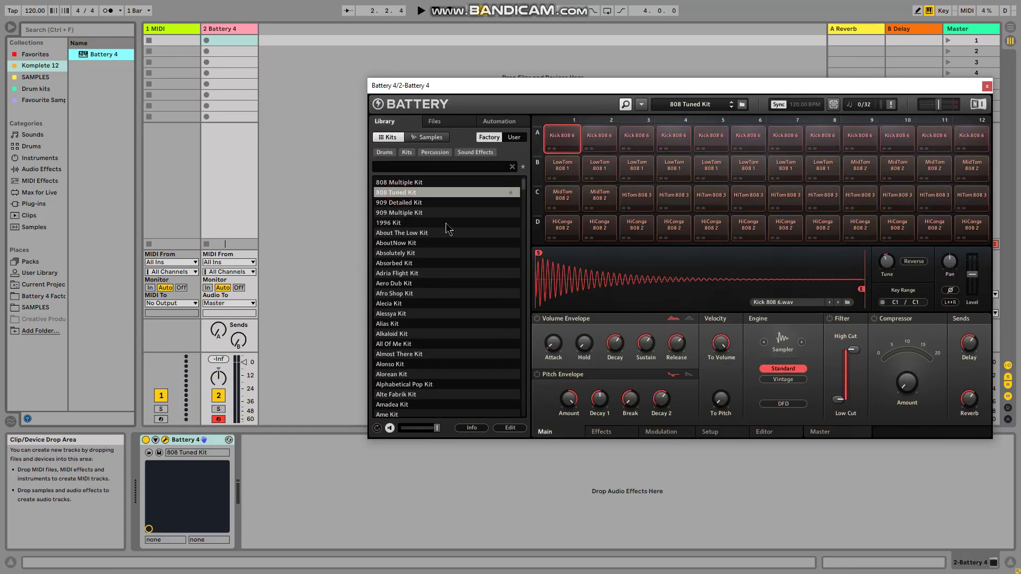
left_click(569, 147)
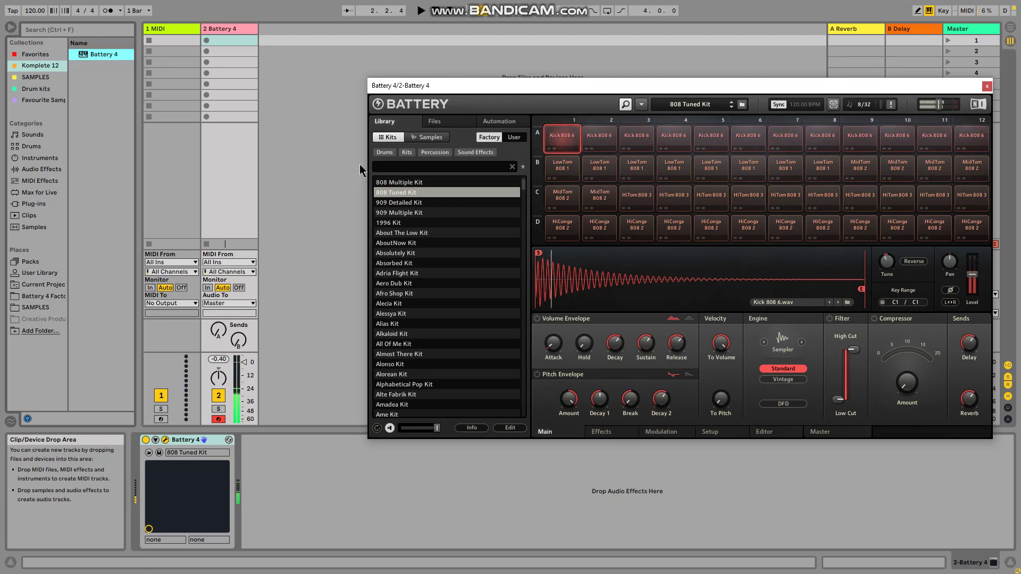
double_click(221, 40)
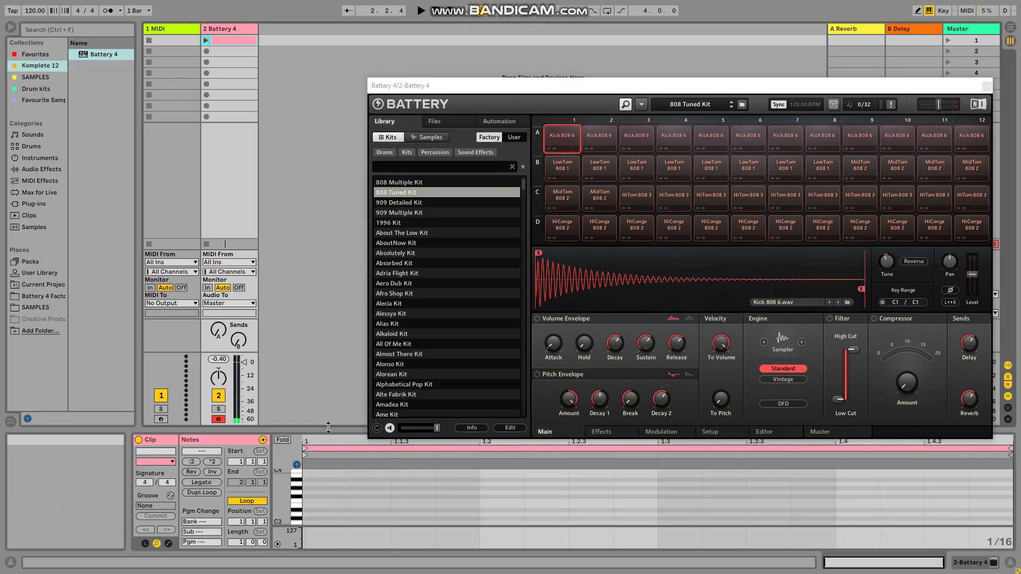
- Enlarge the piano roll and preview the C1 kick, then shrink the editor and reposition Battery
left_click_drag(328, 425, 327, 74)
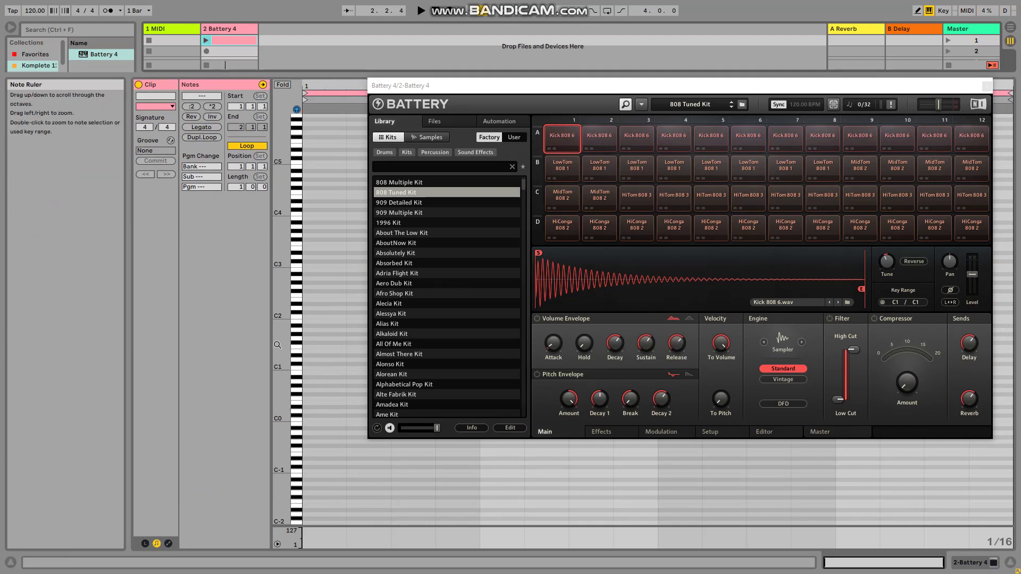
left_click_drag(281, 370, 277, 345)
left_click(296, 416)
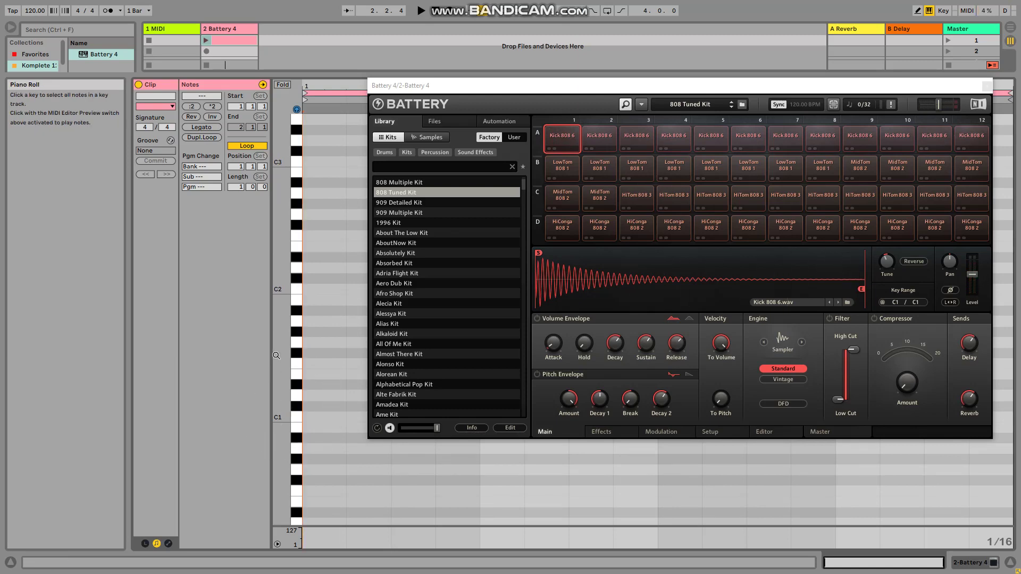
left_click_drag(320, 75, 320, 118)
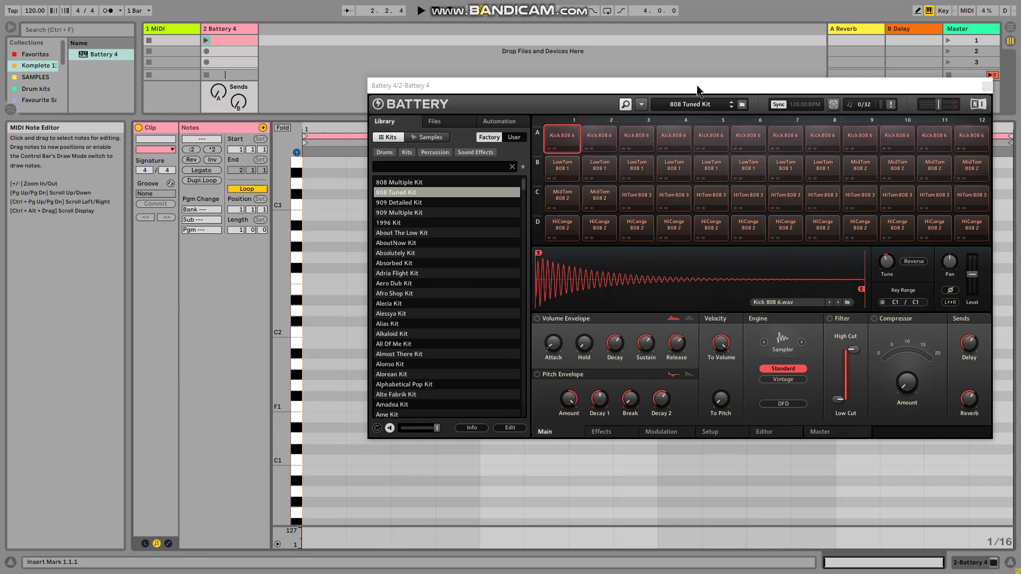
left_click_drag(696, 85, 659, 85)
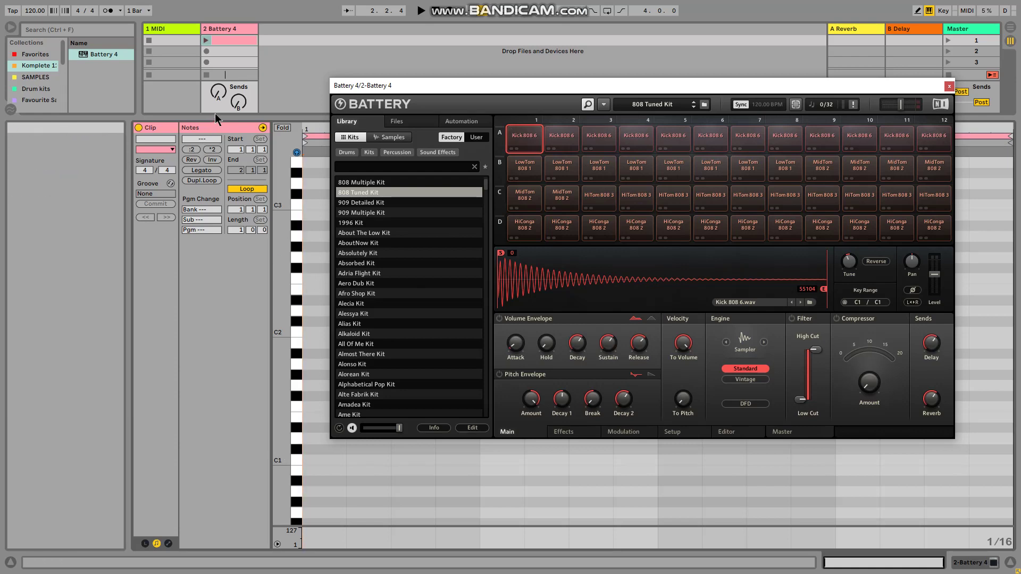
left_click_drag(227, 122, 229, 446)
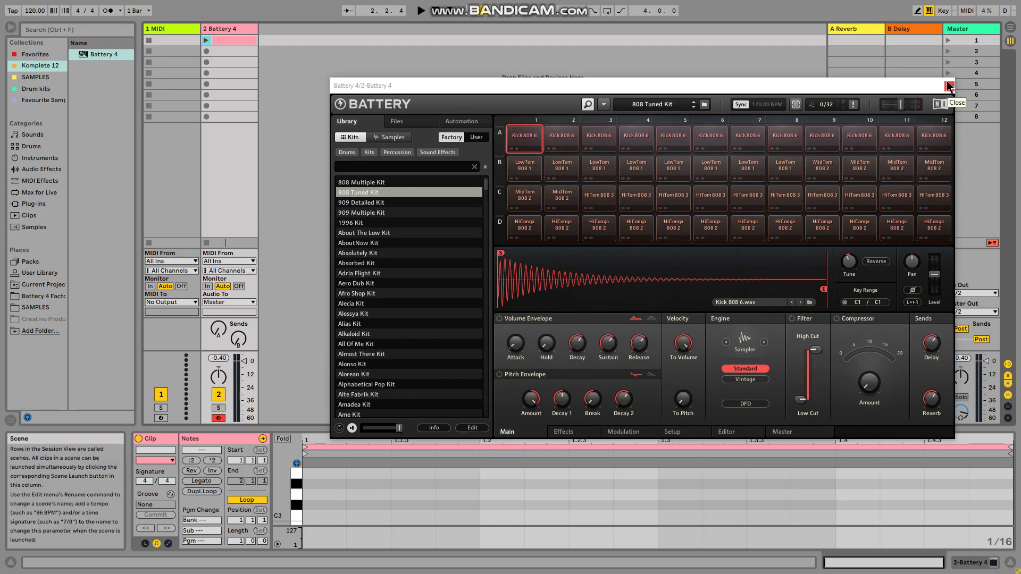
- Close the Battery 4 window and delete the 2 Battery 4 track
left_click(950, 86)
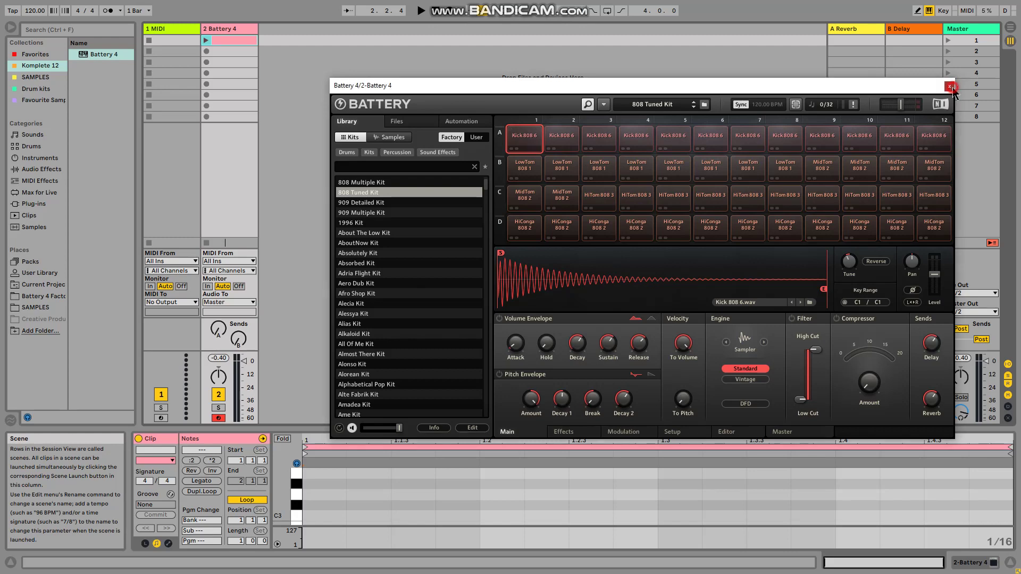
left_click(231, 32)
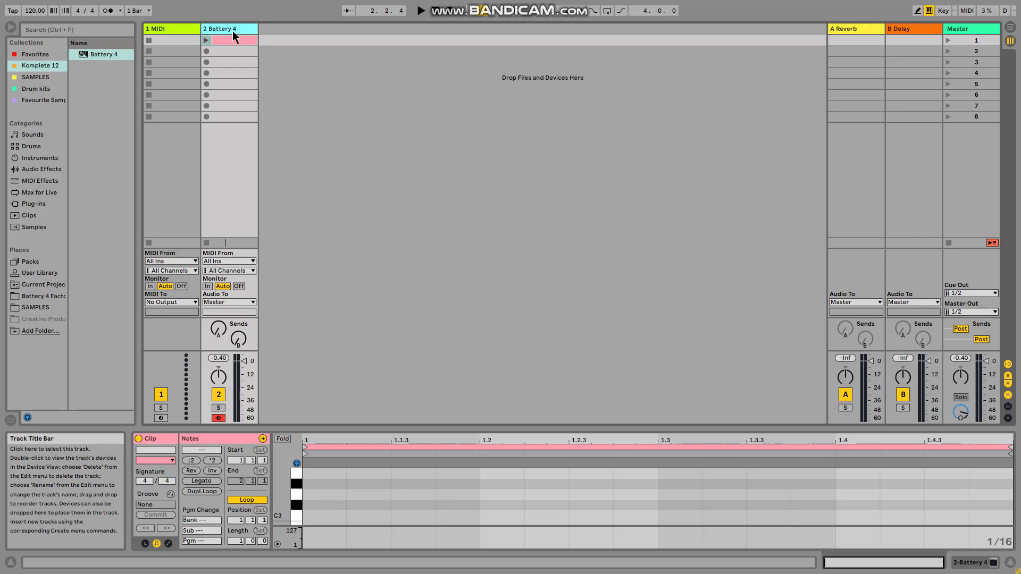
key("Delete")
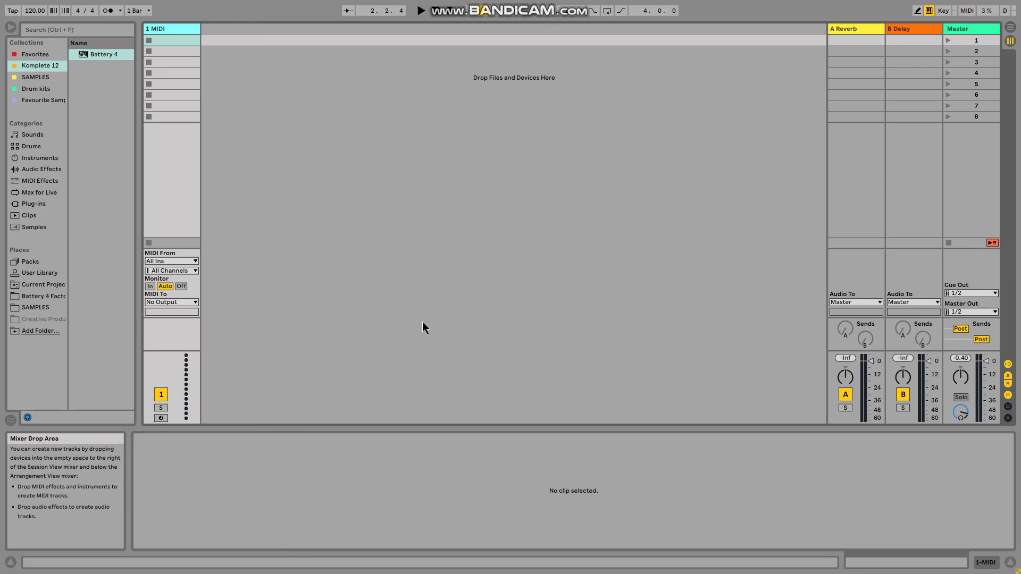
- Drop a Drum Rack from Favorites onto the 1 MIDI track
left_click(318, 228)
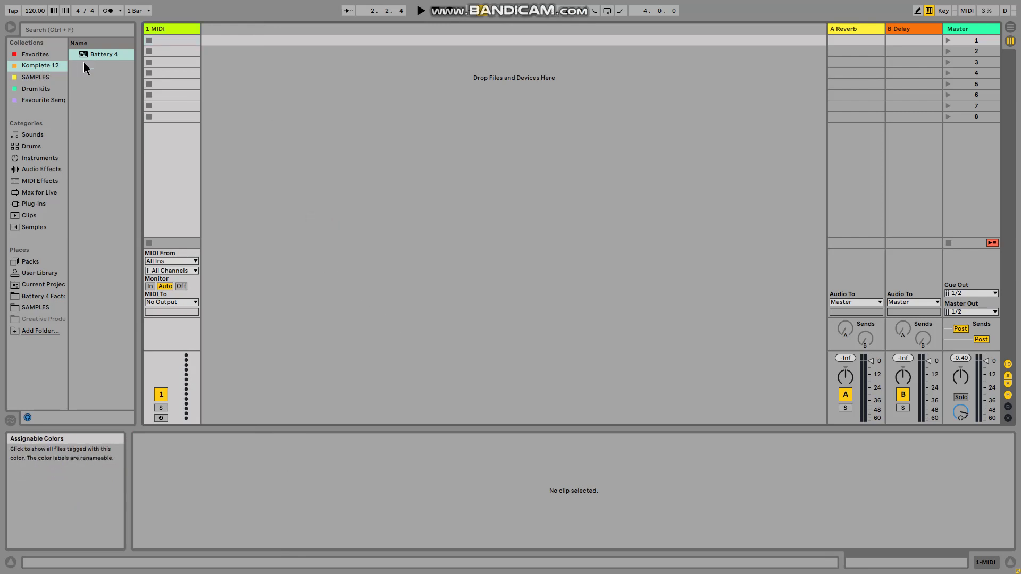
left_click(35, 54)
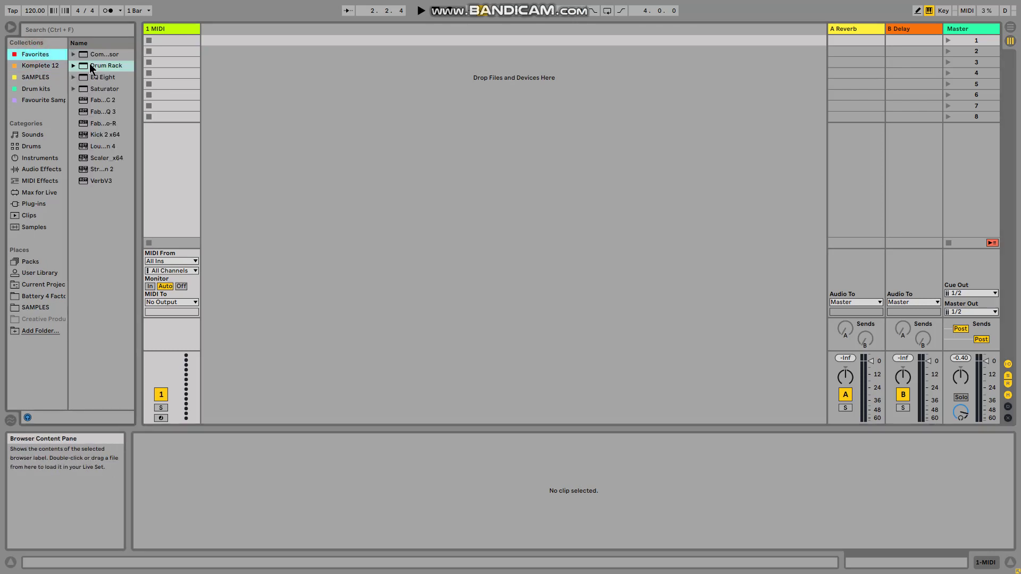
left_click_drag(85, 65, 163, 34)
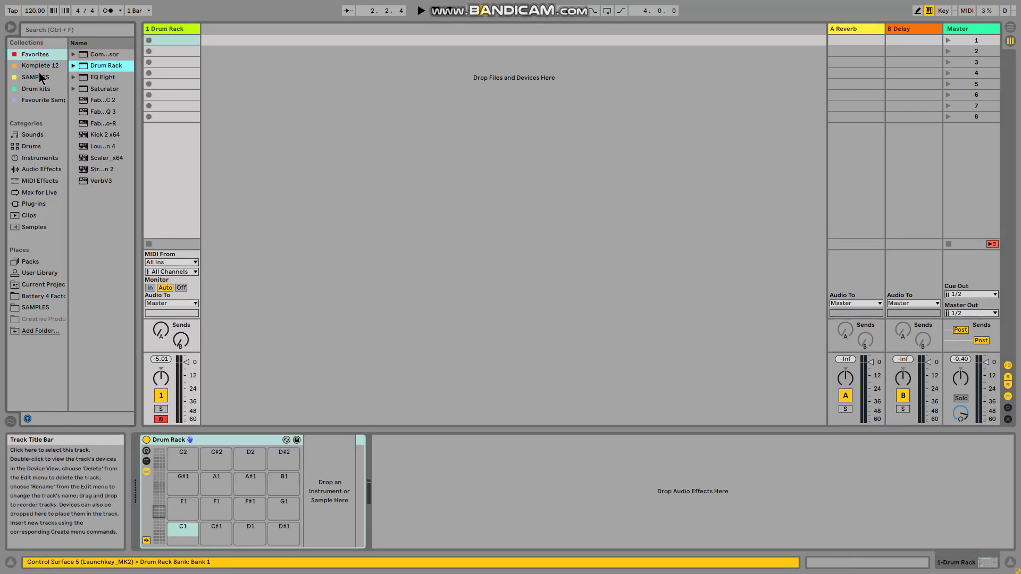
- Load Battery 4 from Komplete 12 onto the Drum Rack's C1 pad
left_click(182, 530)
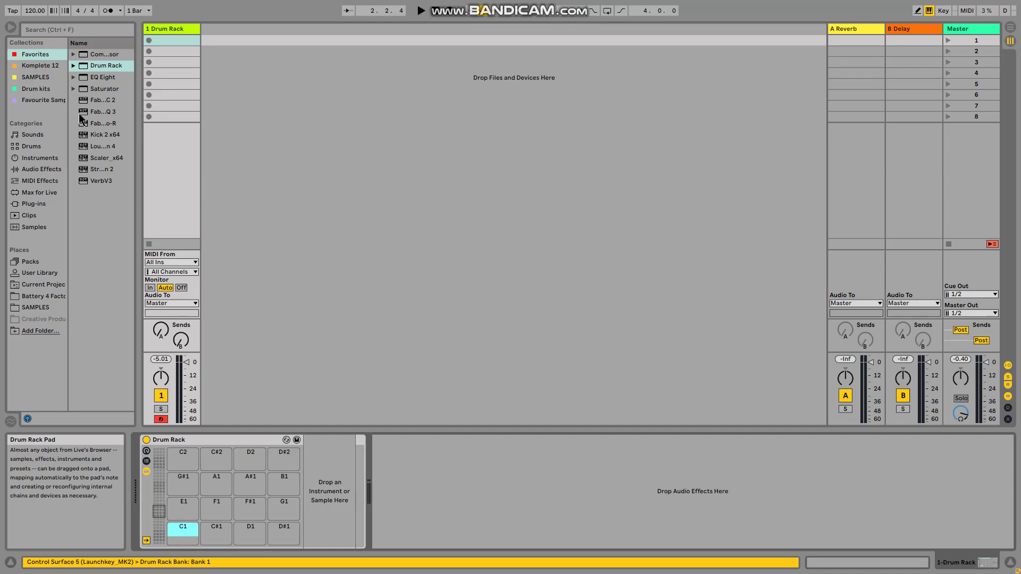
left_click(38, 66)
left_click_drag(88, 55, 183, 530)
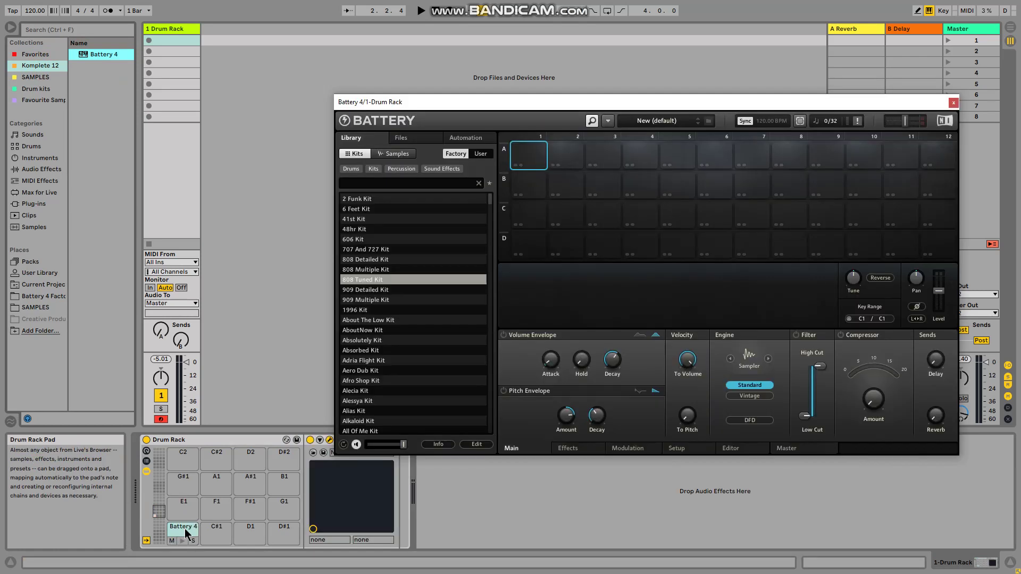
- Load the Amadea Kit from Battery's Kits list
left_click_drag(522, 95, 492, 53)
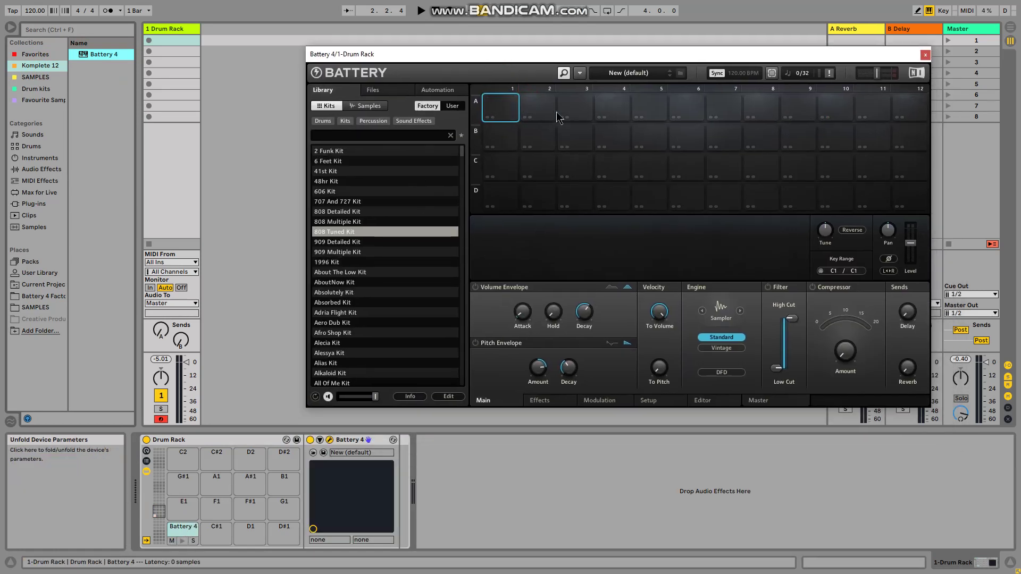
scroll(426, 313, "down", 2)
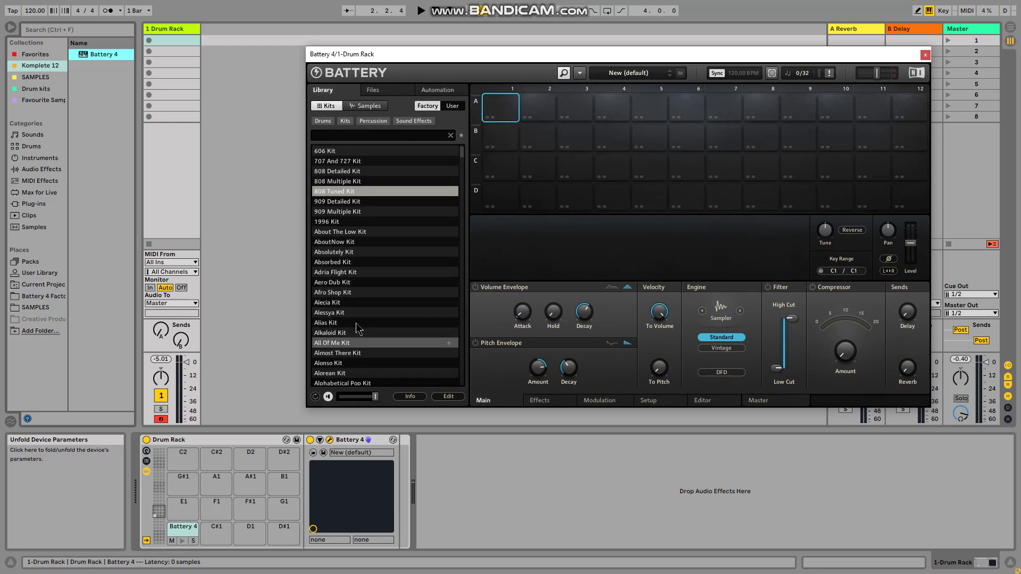
scroll(373, 325, "down", 3)
scroll(366, 372, "down", 1)
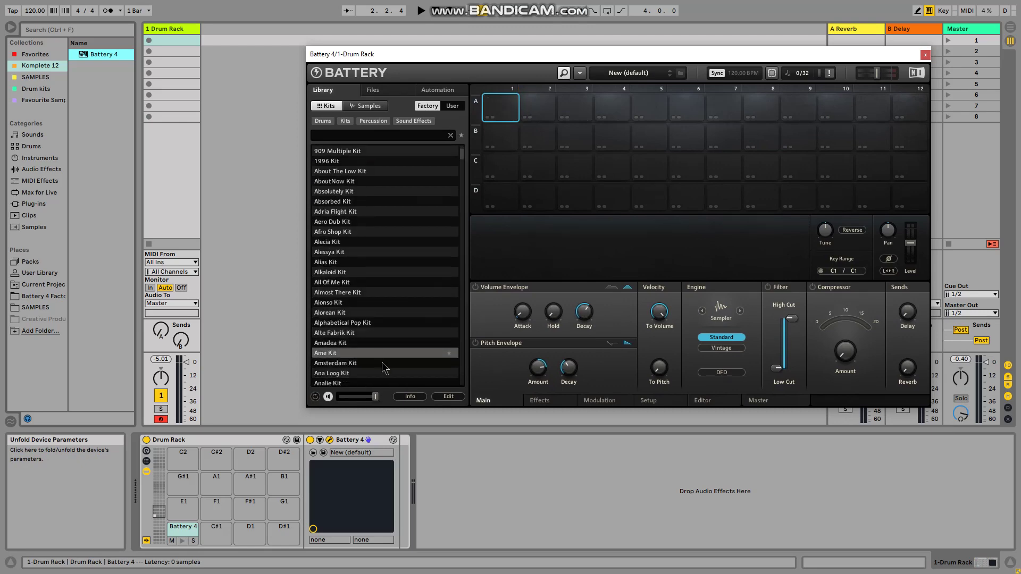
double_click(336, 344)
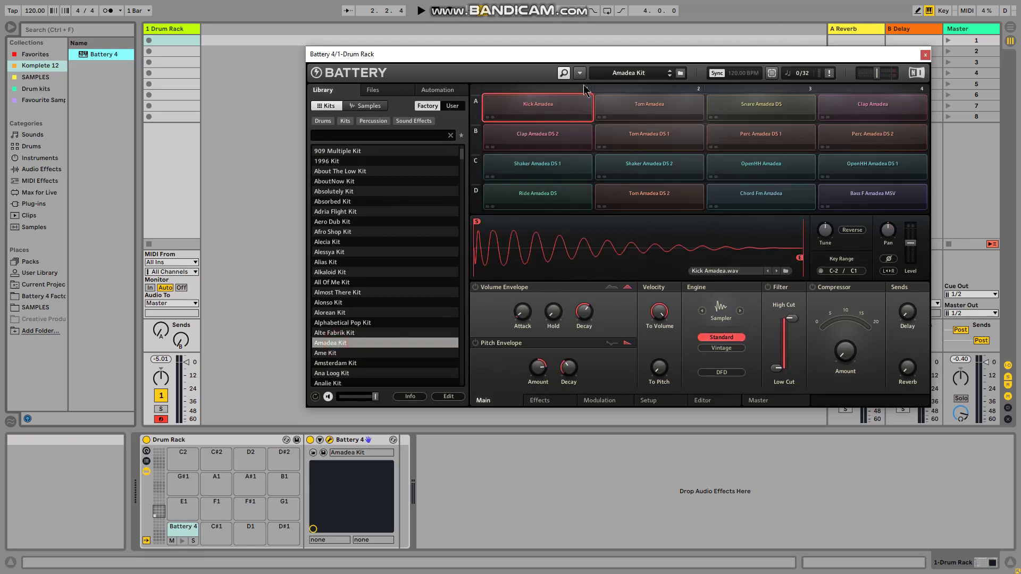
- Audition the Tom, Snare and Clap Amadea pads, then close the Battery 4 window
left_click(649, 107)
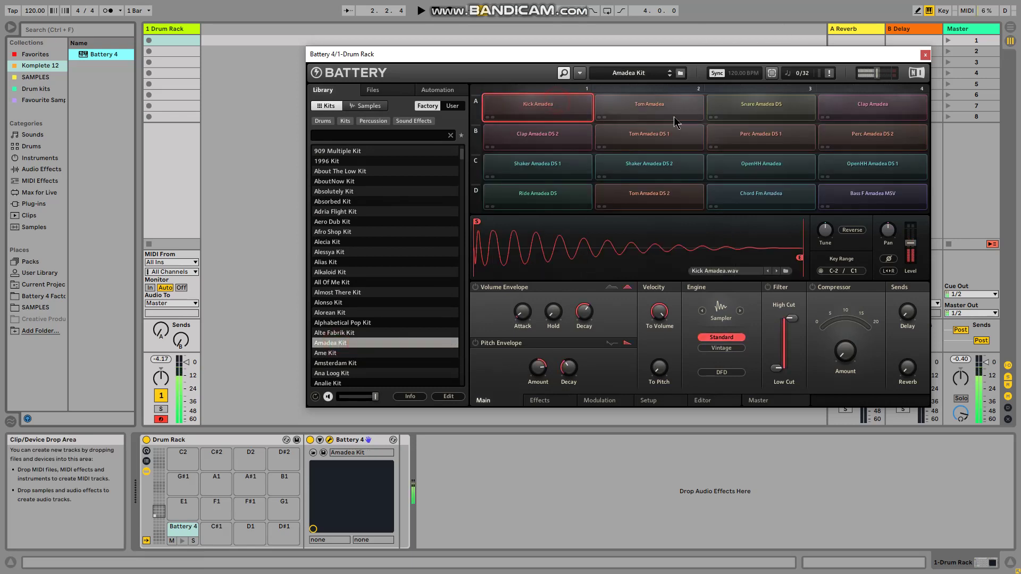
left_click(779, 114)
left_click(848, 110)
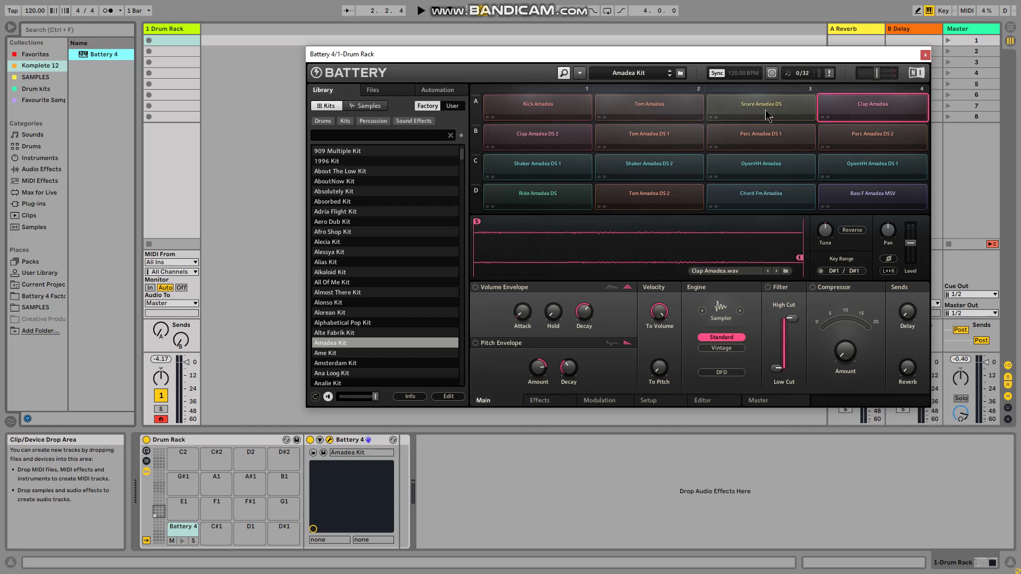
left_click(926, 54)
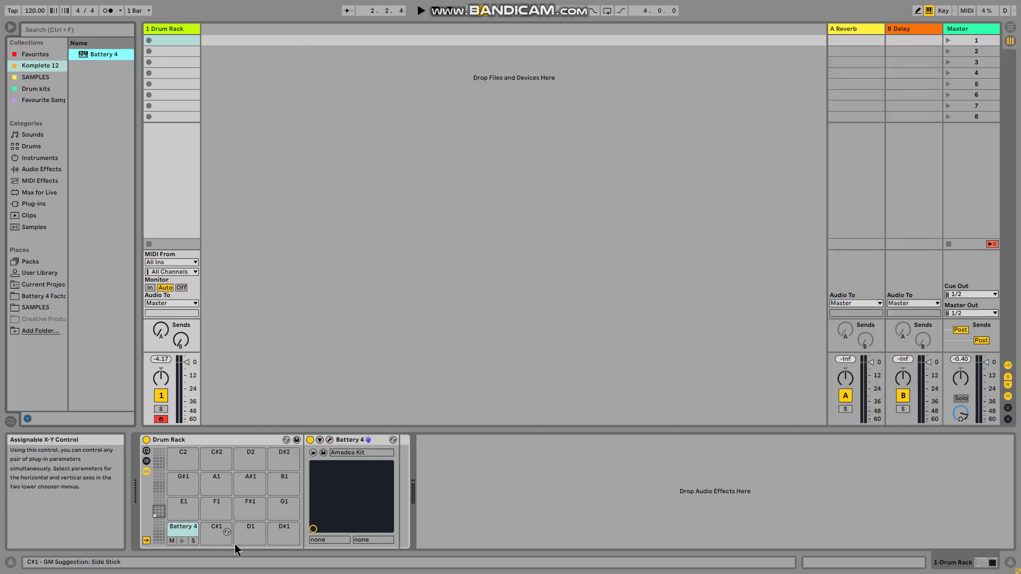
- Duplicate the Drum Rack's Battery 4 chain with Ctrl+D into four identical chains
left_click(146, 461)
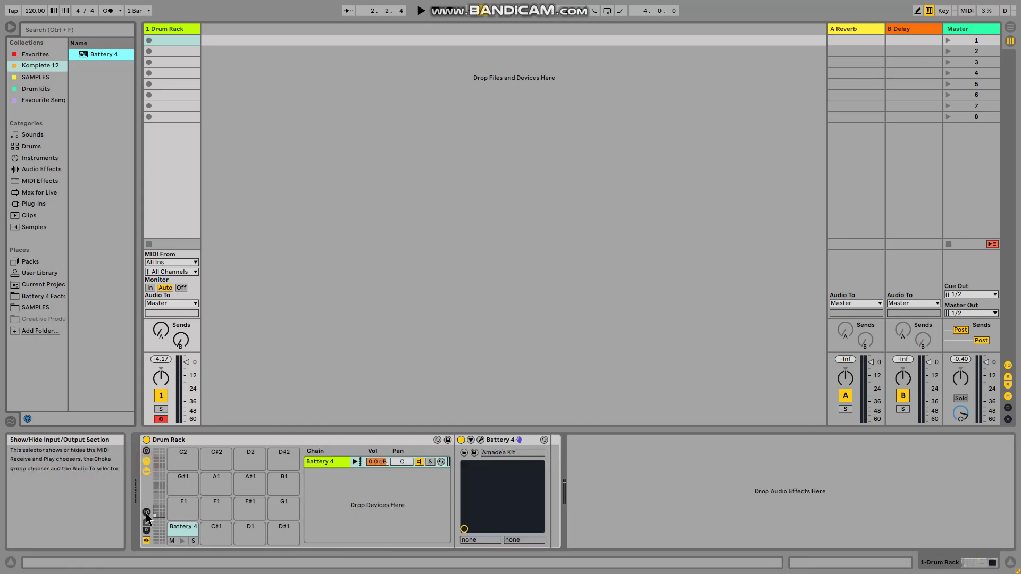
left_click(326, 464)
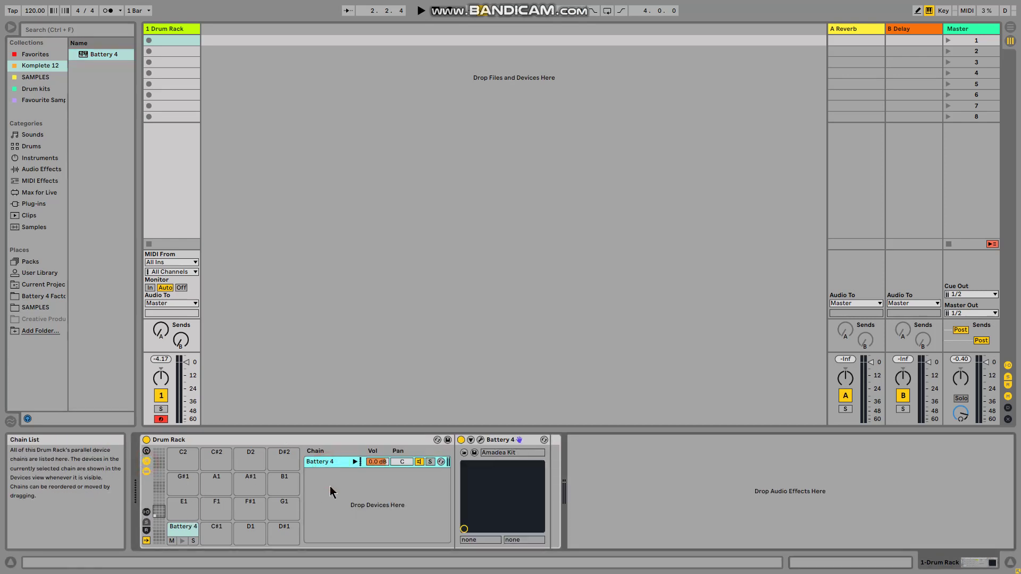
left_click(327, 481)
key("ctrl+d")
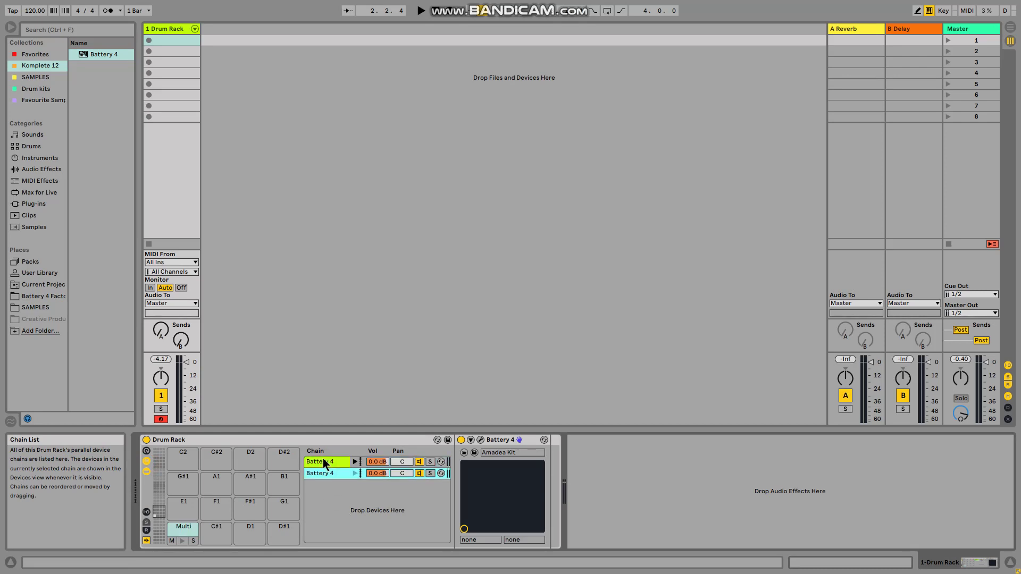
key("ctrl+d")
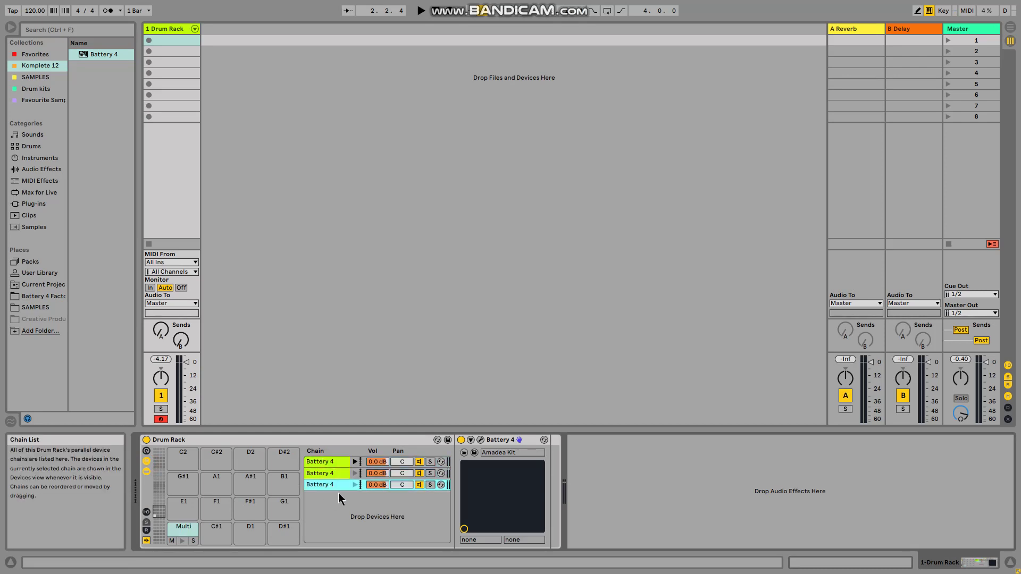
key("ctrl+d")
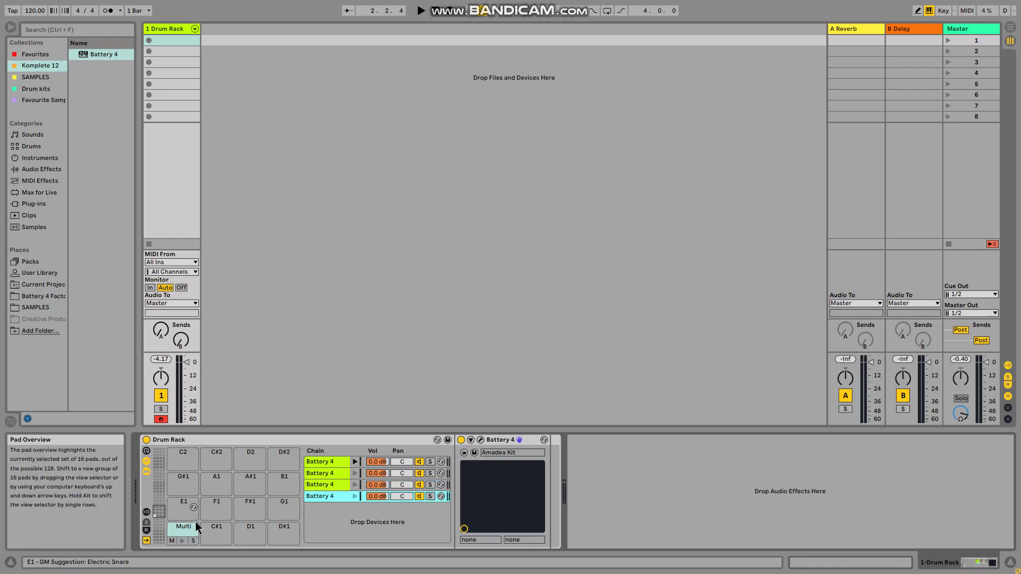
- Show the chains' receive, play and choke settings in the Drum Rack
left_click(146, 513)
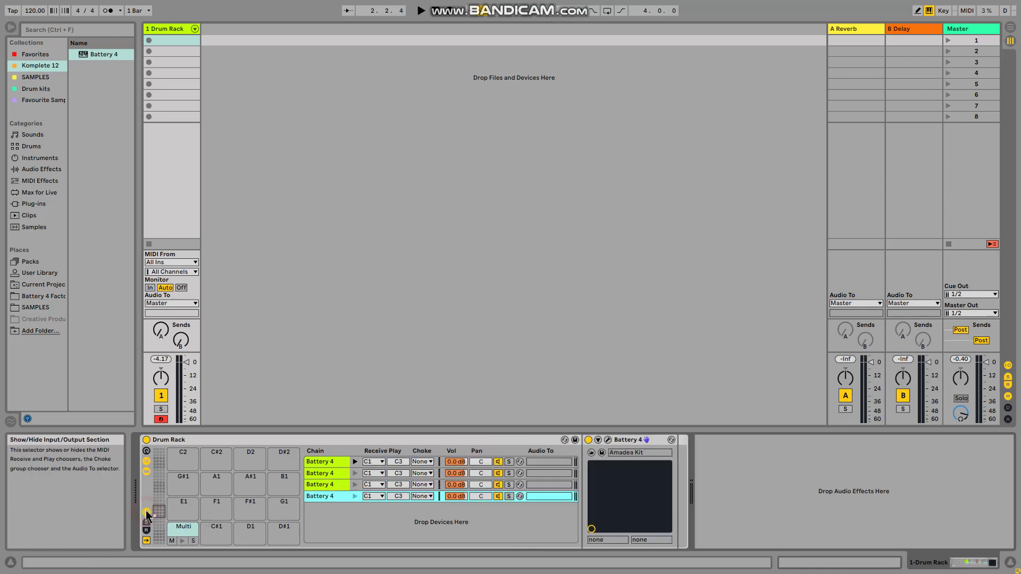
left_click(146, 514)
left_click(147, 514)
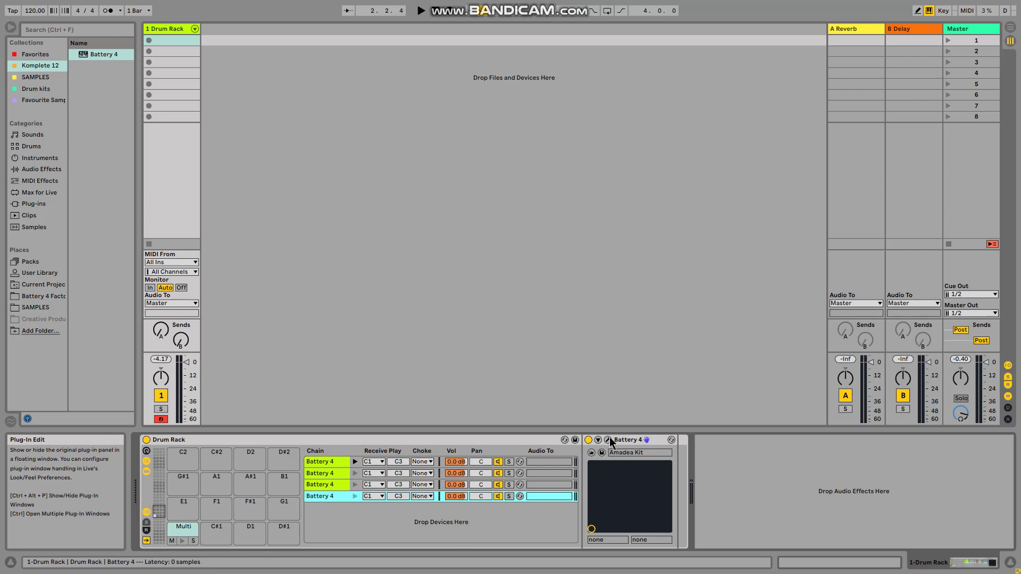
- Open the first chain's Battery 4 plug-in window
key("ctrl+a")
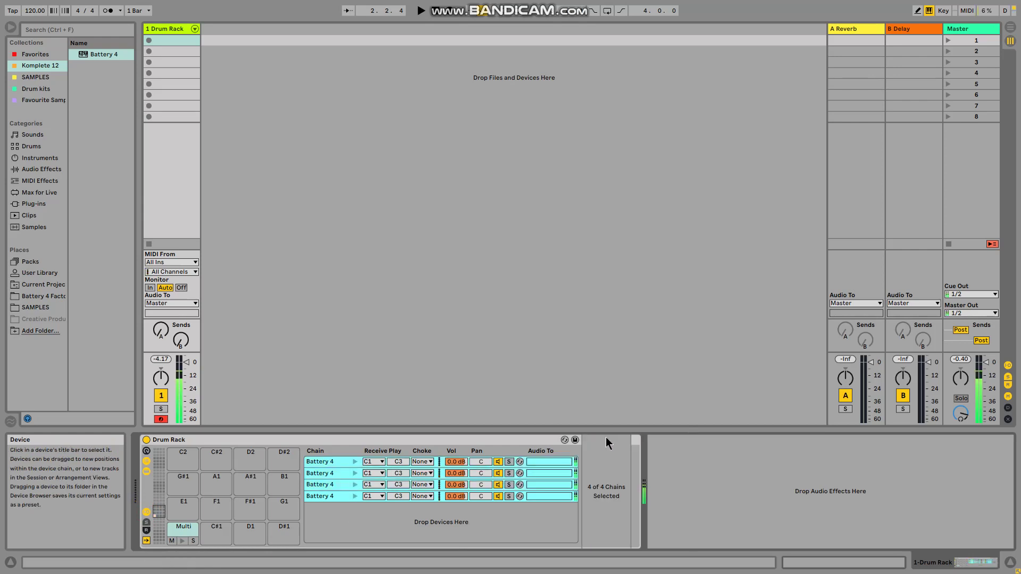
left_click(338, 460)
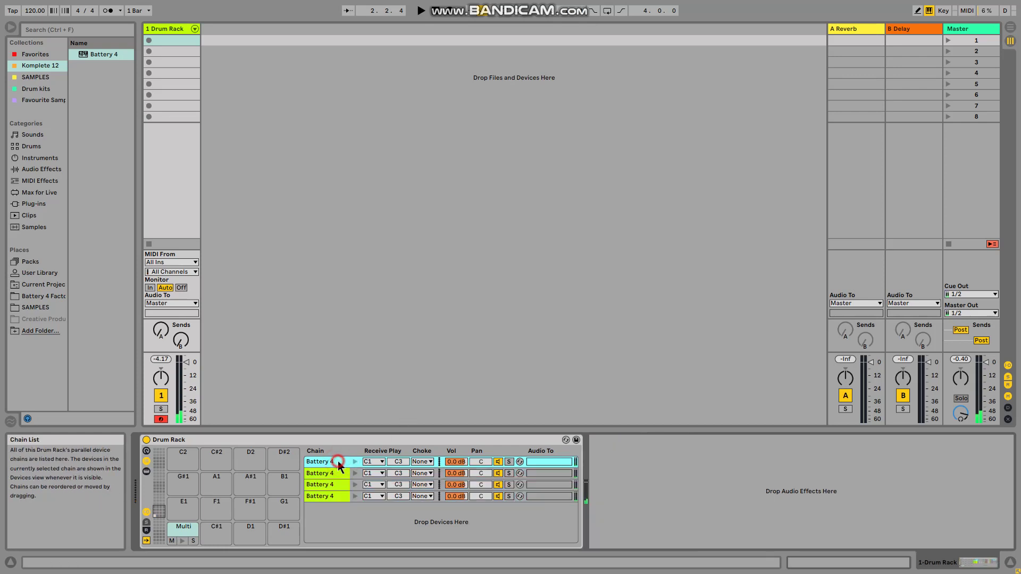
left_click(356, 462)
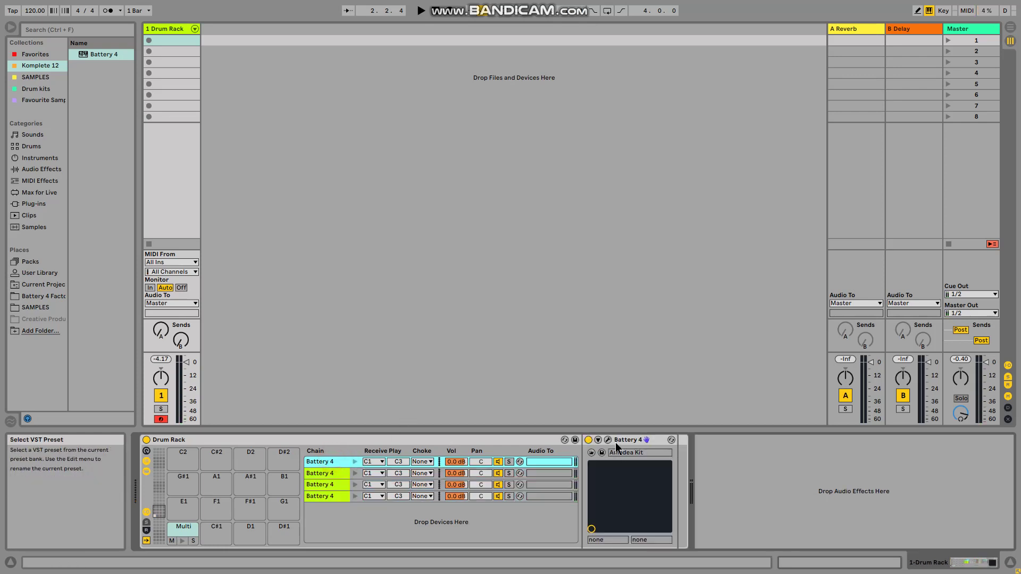
left_click(610, 441)
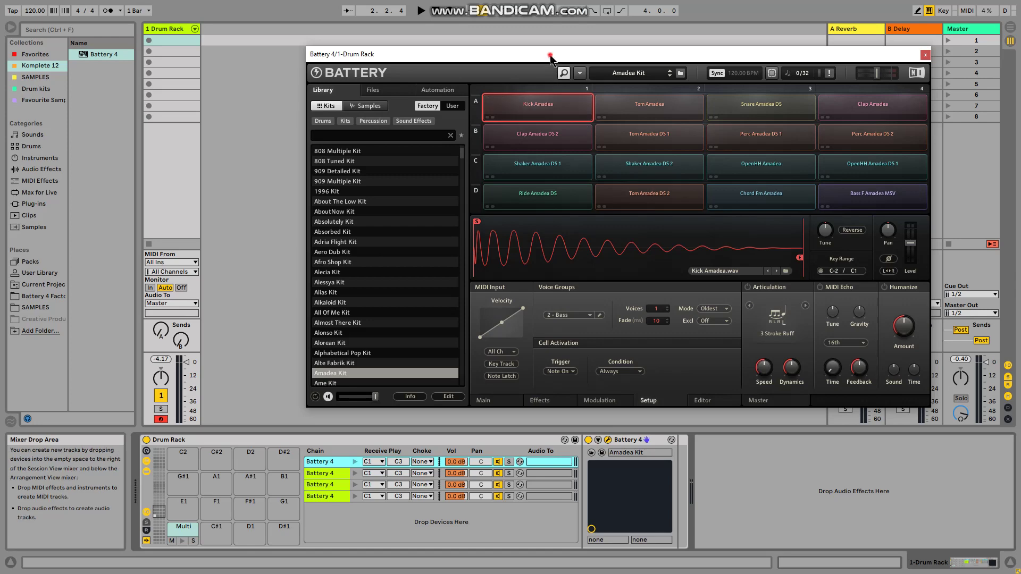
- Audition the Kick, Tom, Snare and Clap Amadea sounds in Battery
left_click(538, 95)
left_click(646, 88)
left_click(760, 91)
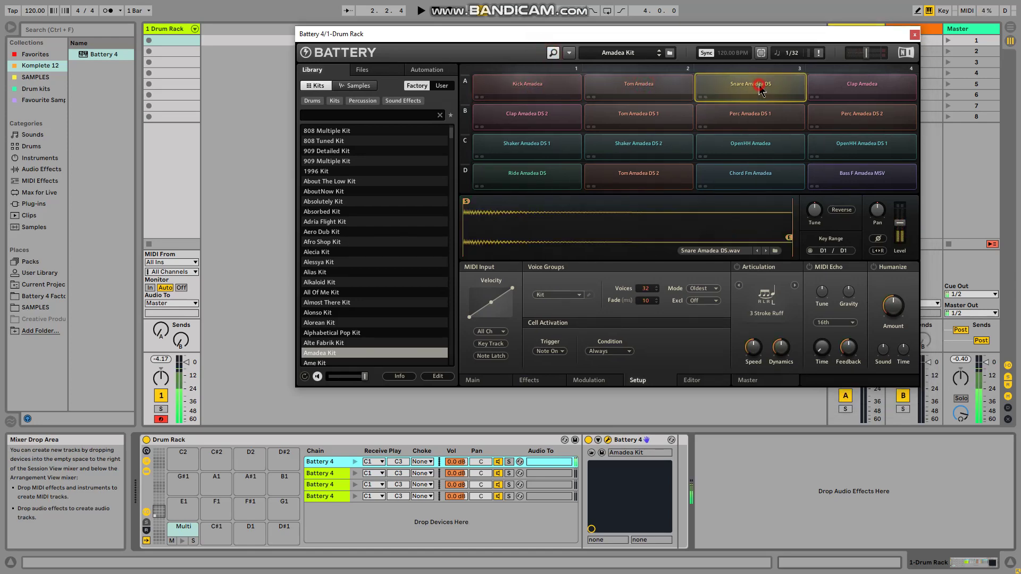
left_click(857, 94)
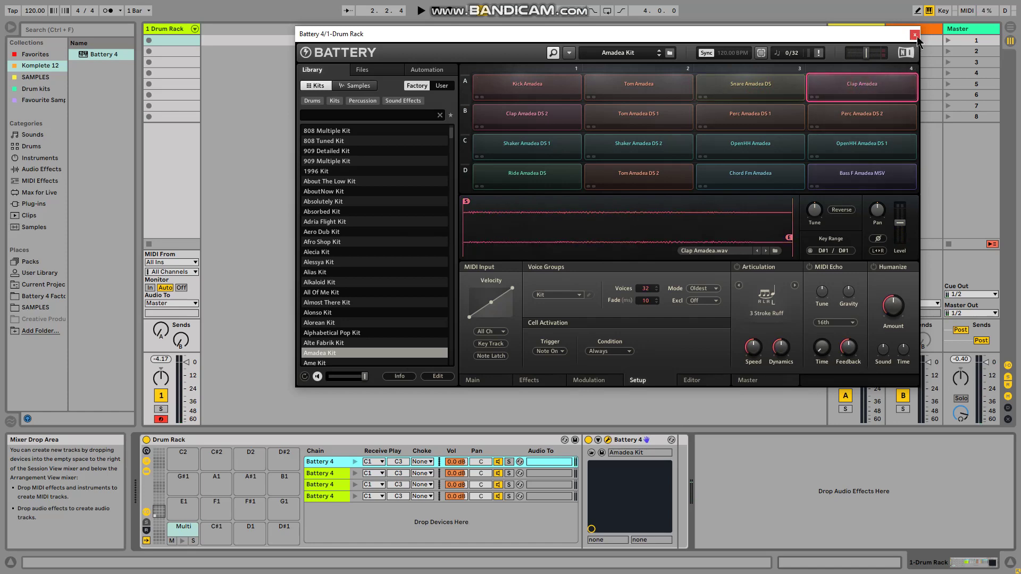
- Select the first chain on its own and change its Play note from C3 to G#0
left_click(183, 530)
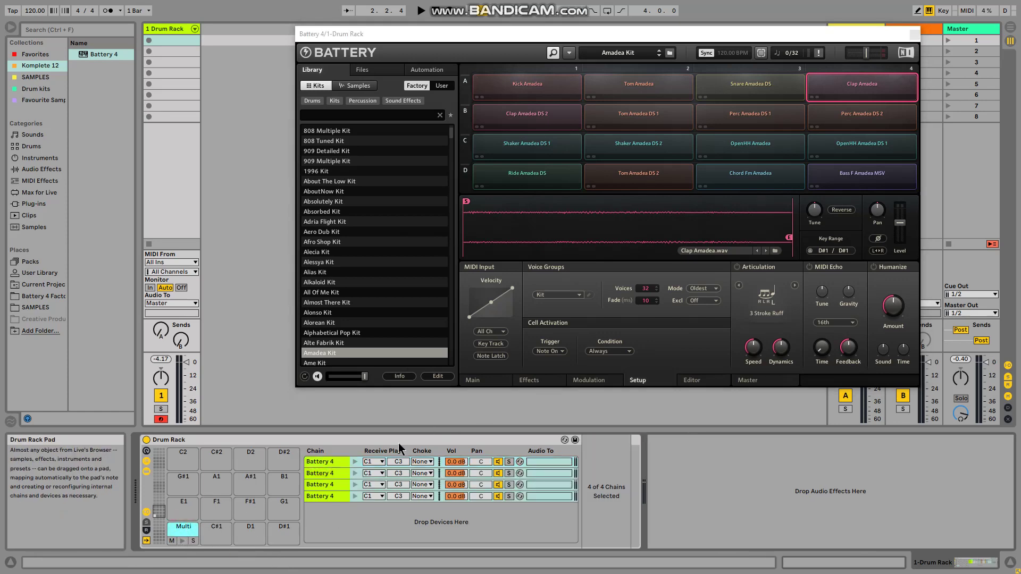
left_click(381, 463)
left_click(382, 462)
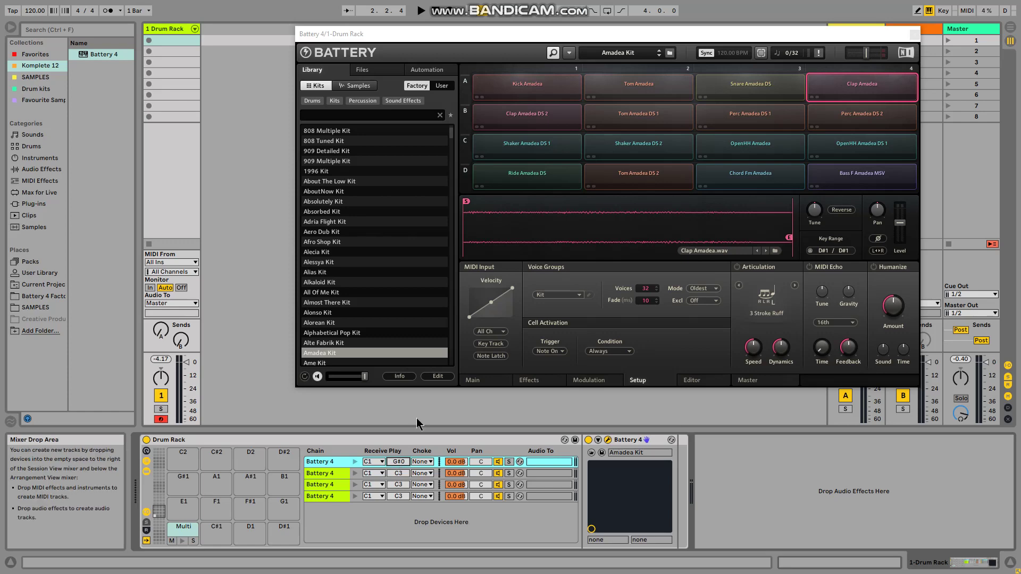
- Raise chain 1's play note to C1 and set chains 2–4 to receive C#1, D1, D#1
key("Up")
key("Up")
left_click(375, 473)
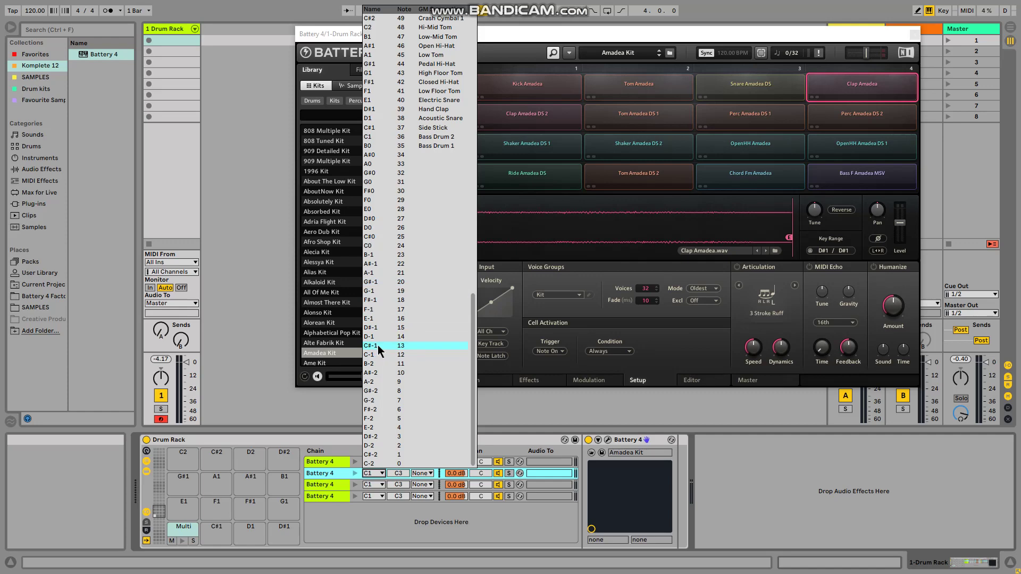
left_click(375, 127)
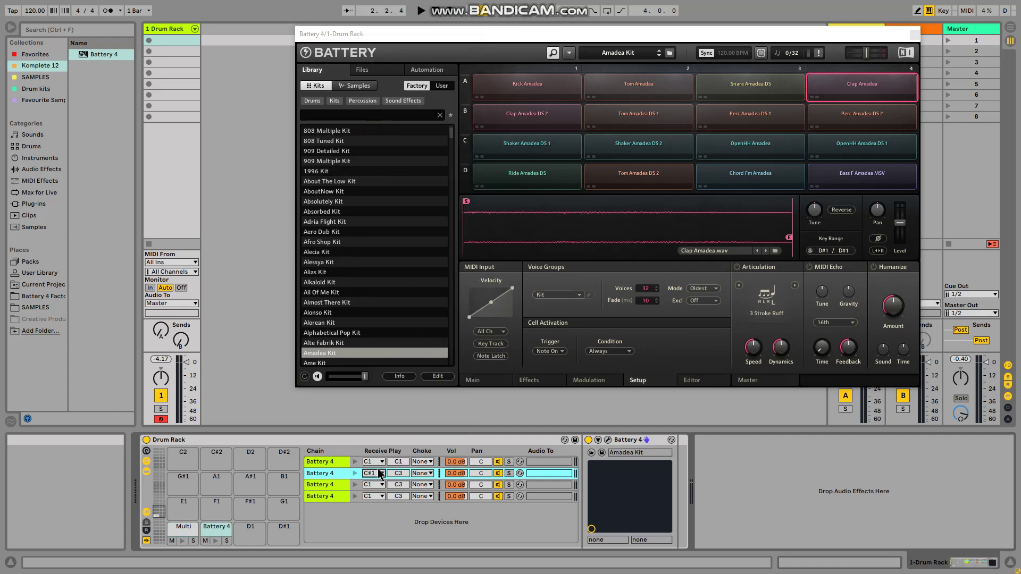
left_click(375, 485)
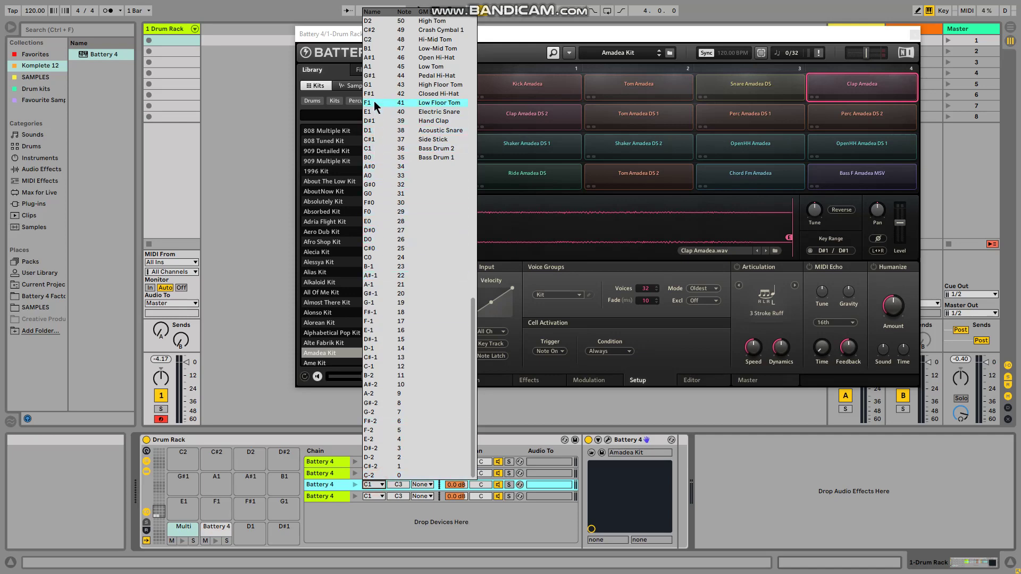
left_click(373, 130)
left_click(373, 495)
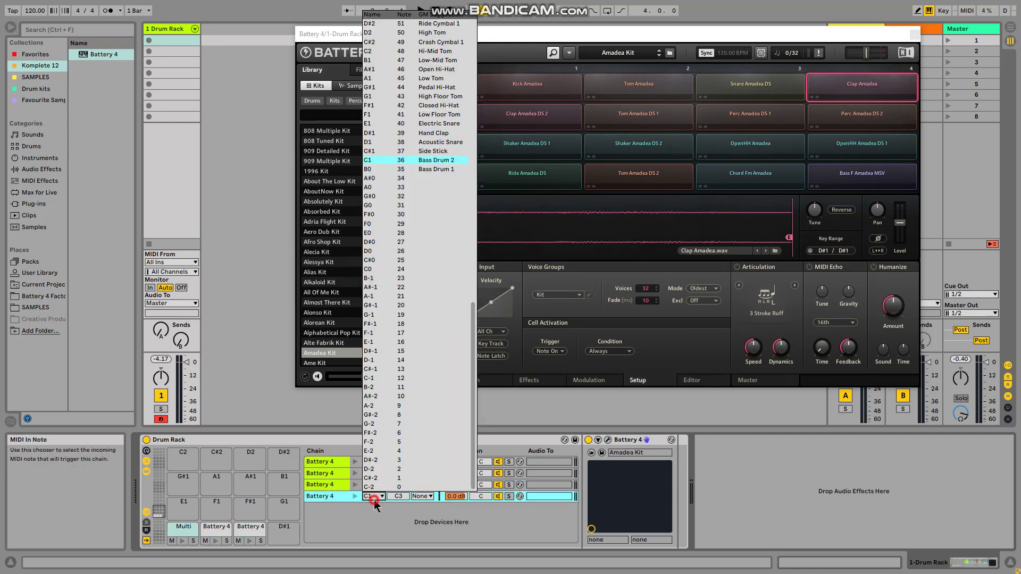
left_click(373, 133)
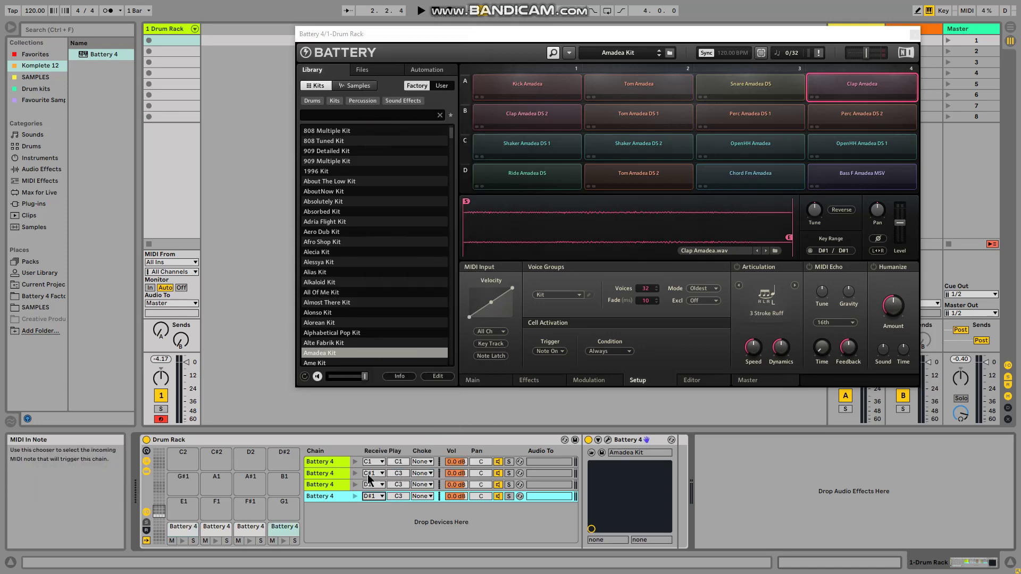
- Set chains 2–4 play notes to C#1, D1 and D#1, then audition Kick and Clap
left_click_drag(402, 474, 403, 487)
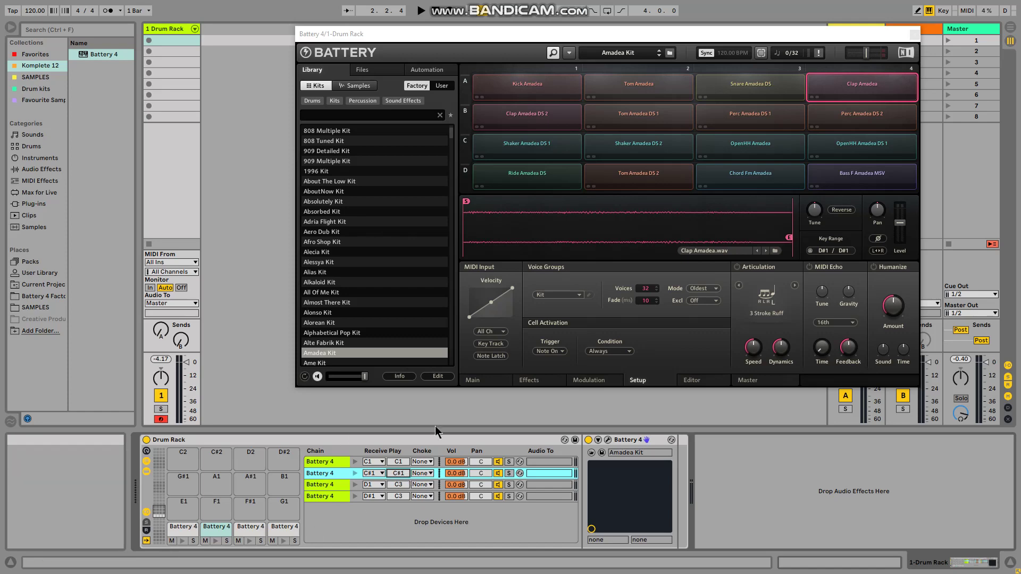
left_click_drag(404, 481, 404, 487)
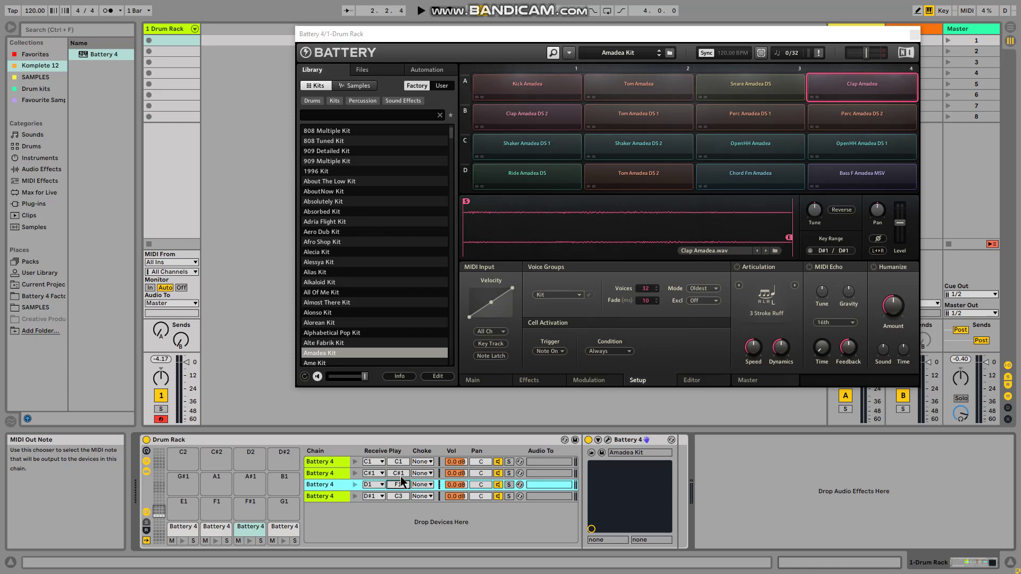
left_click_drag(401, 476, 404, 499)
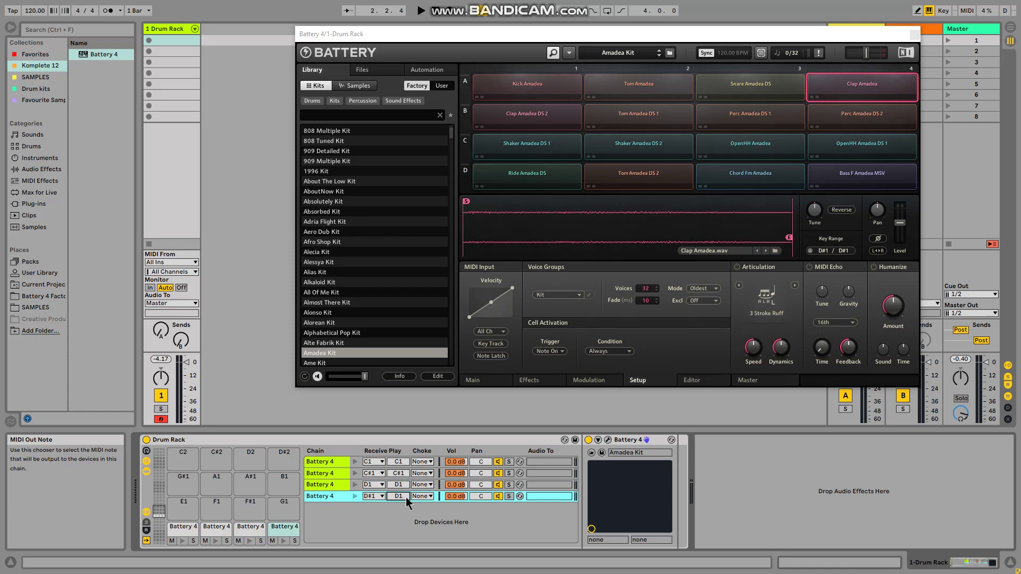
left_click(514, 415)
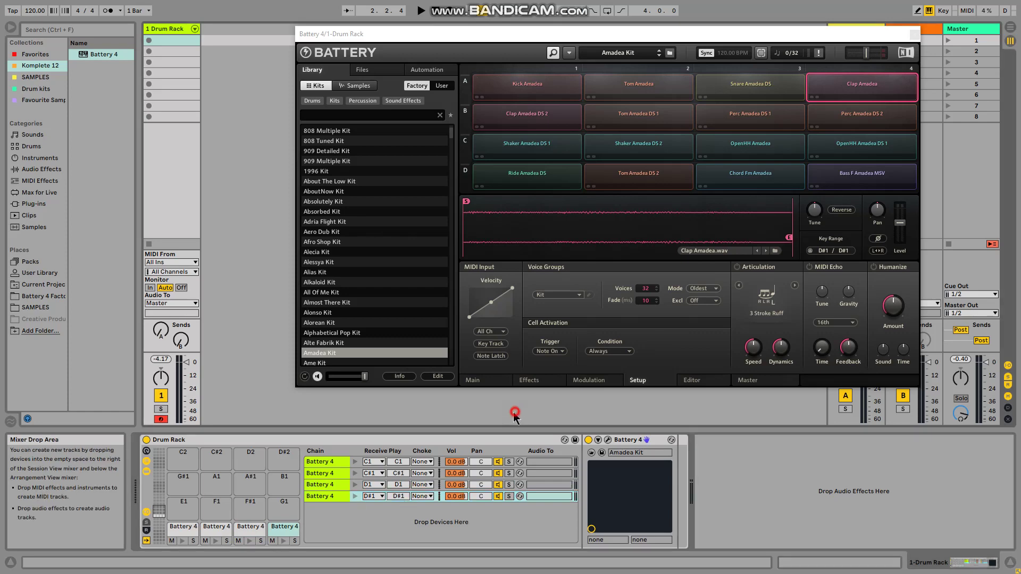
left_click(523, 90)
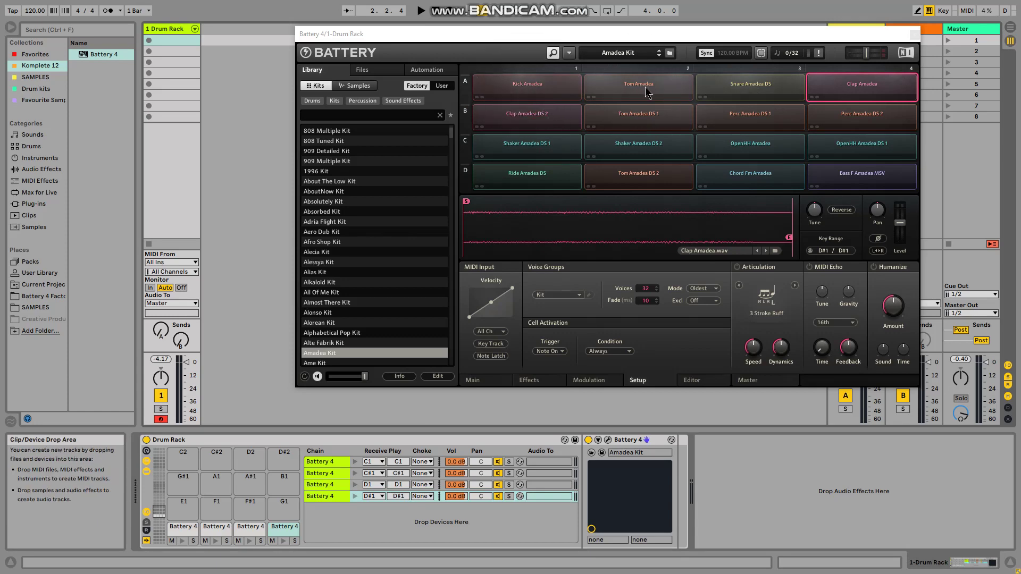
left_click(886, 85)
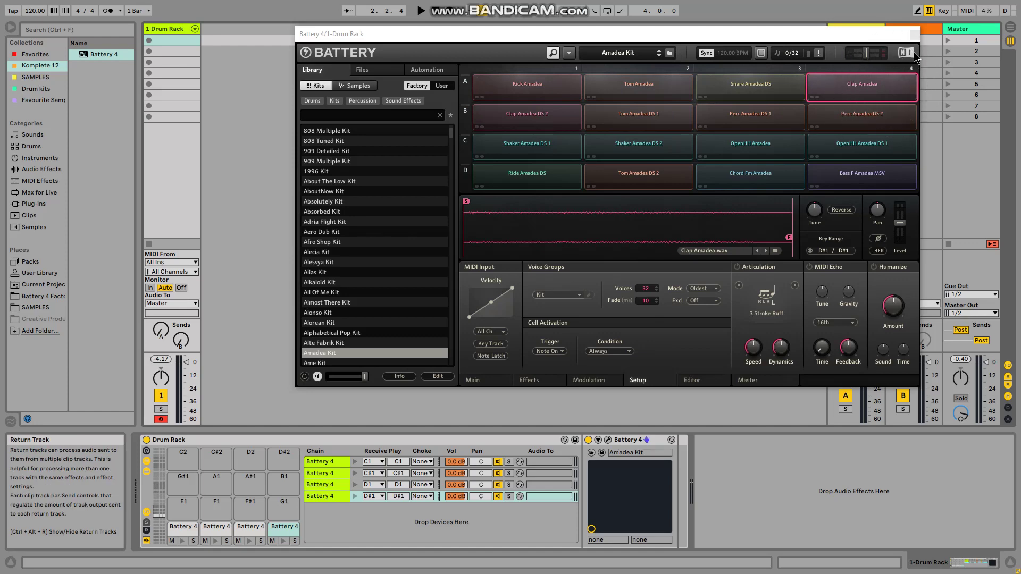
- Close the Battery window and name the C1 and C#1 pad chains Kick and Tom
left_click(916, 36)
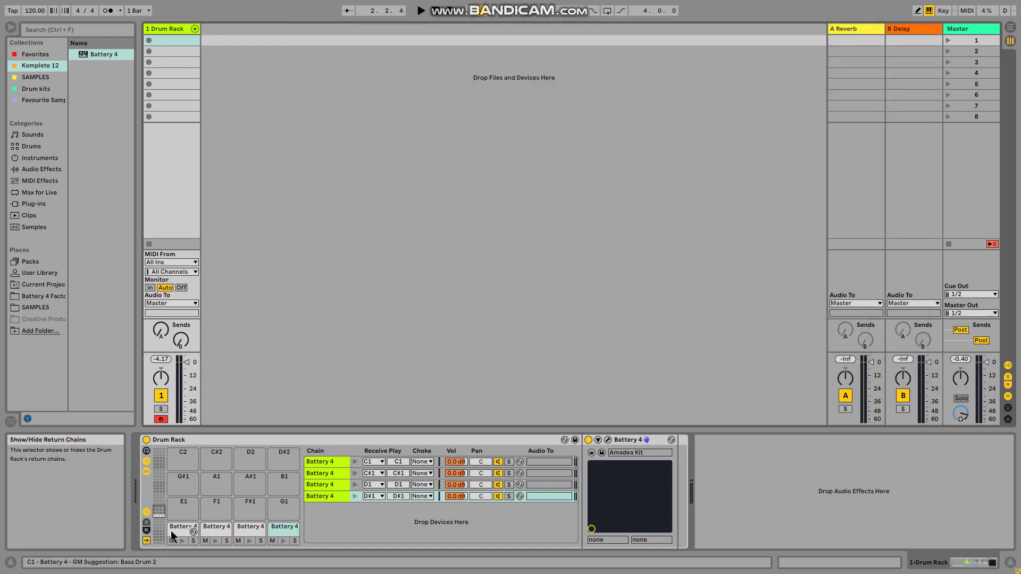
left_click(184, 529)
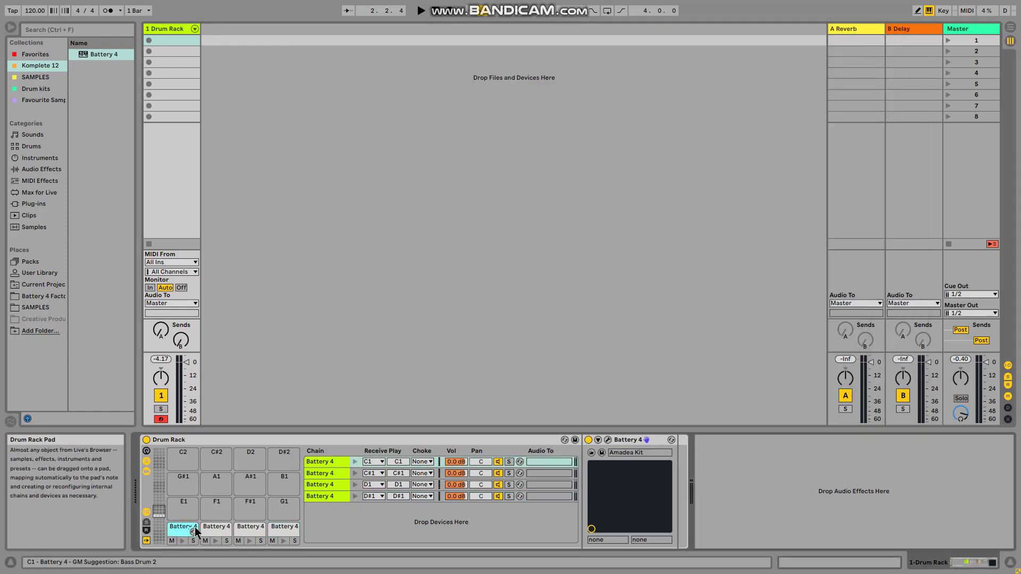
left_click(176, 530)
key("ctrl+r")
type("Kick")
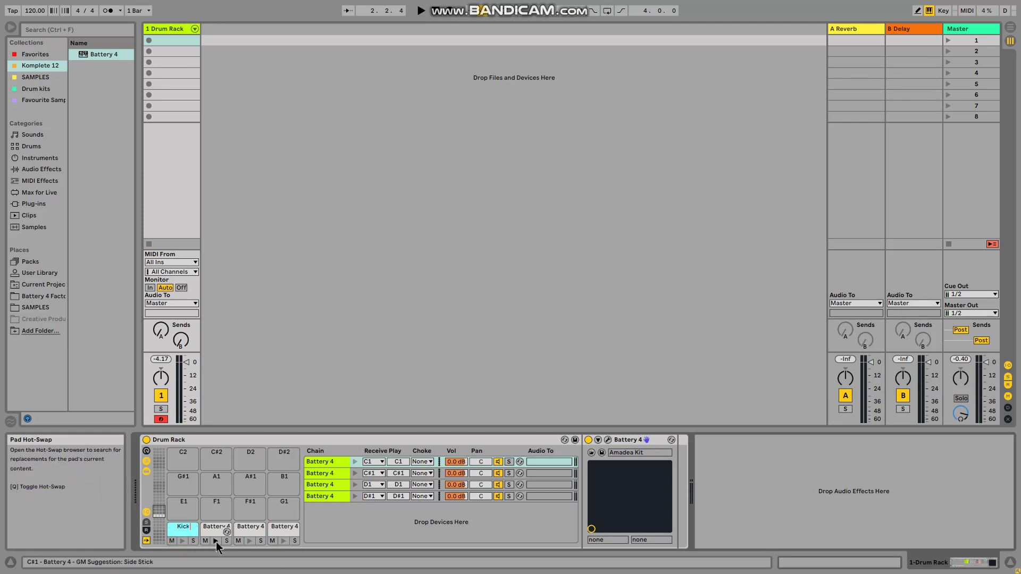
left_click(215, 538)
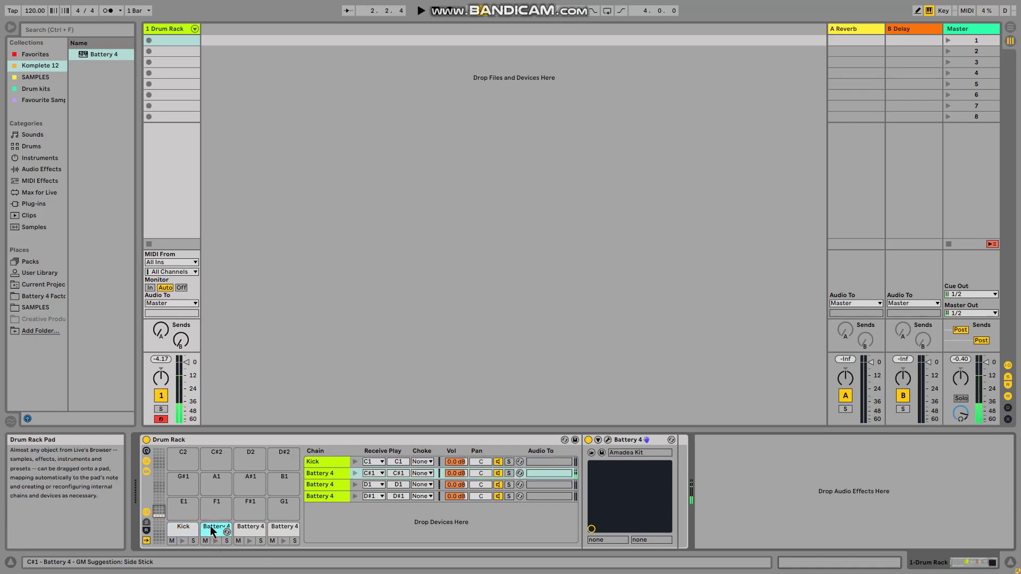
type("Tom")
- Rename the D1 pad's chain to Snare and the D#1 pad's chain to Clap
left_click(292, 286)
left_click(249, 540)
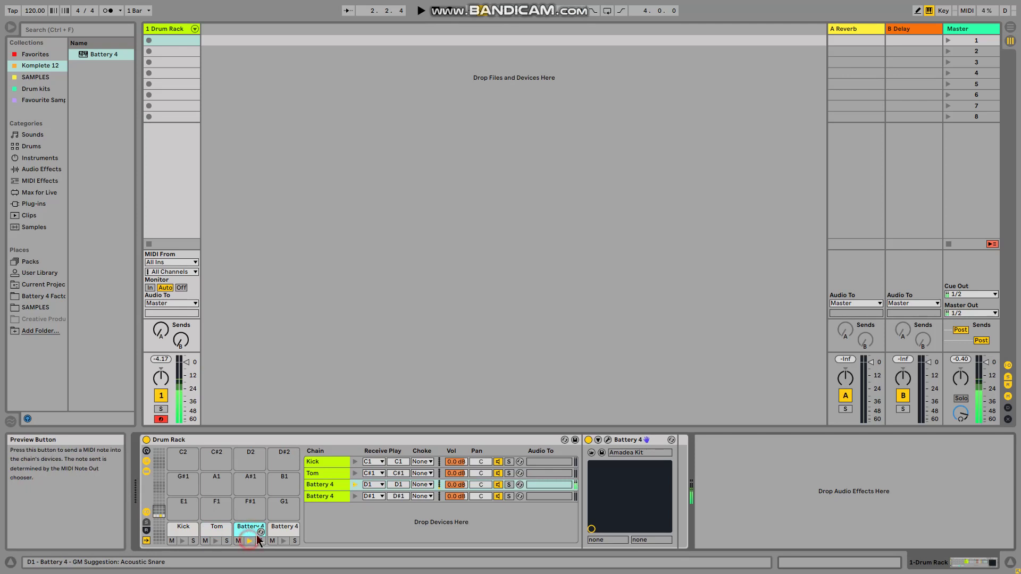
key("ctrl+r")
type("S")
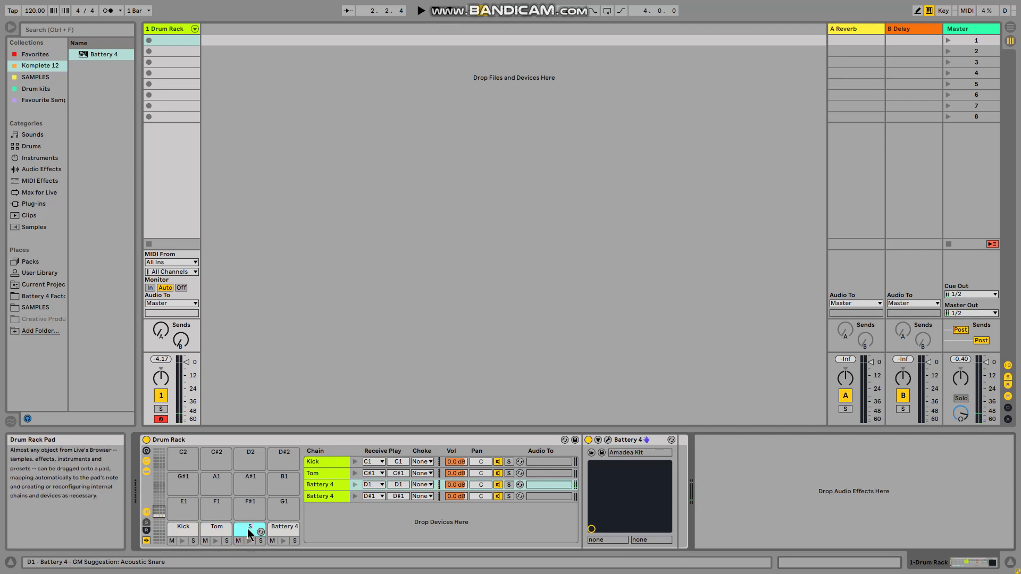
type("nare")
left_click(504, 269)
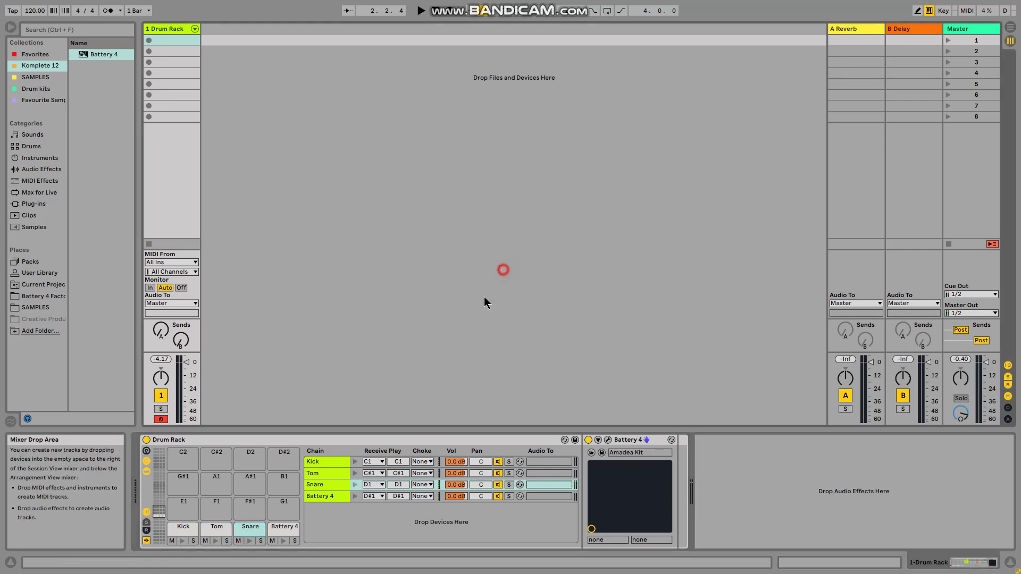
left_click(287, 528)
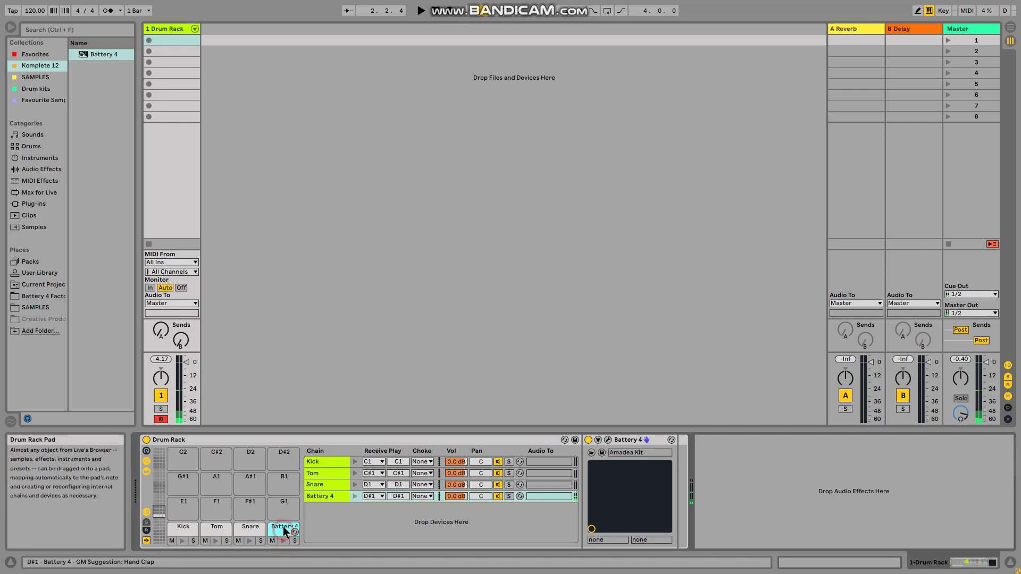
key("ctrl+r")
type("Clap")
left_click(347, 282)
- Create an empty MIDI clip in the drum track's first slot and enlarge the note editor
left_click(163, 40)
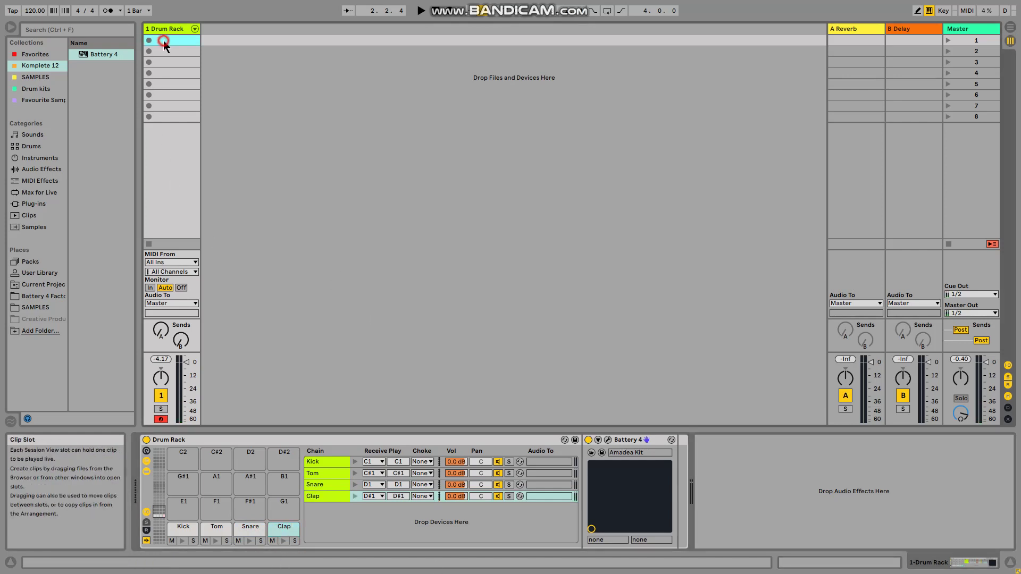
left_click(164, 41)
left_click_drag(354, 428, 355, 215)
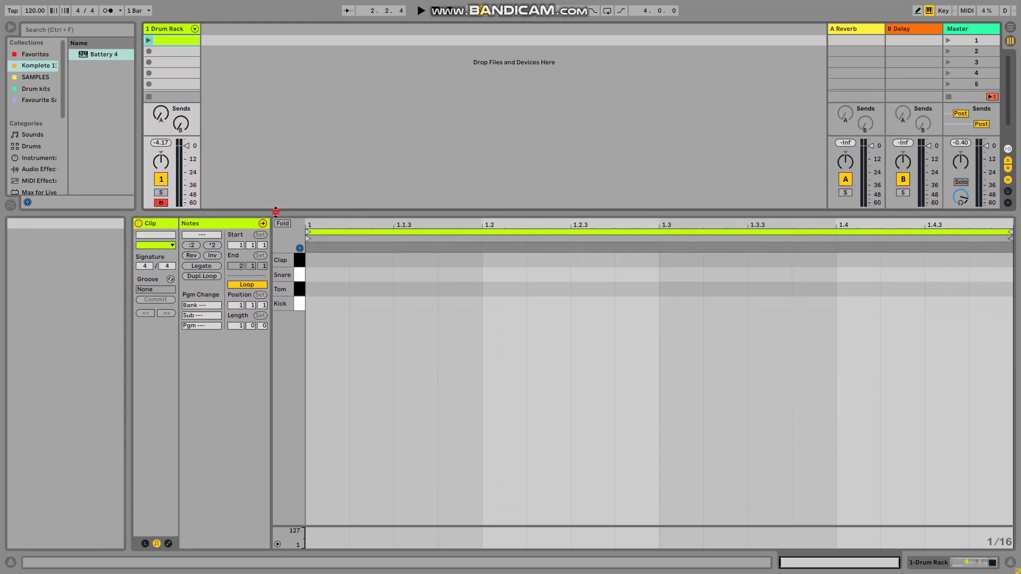
left_click_drag(273, 212, 282, 383)
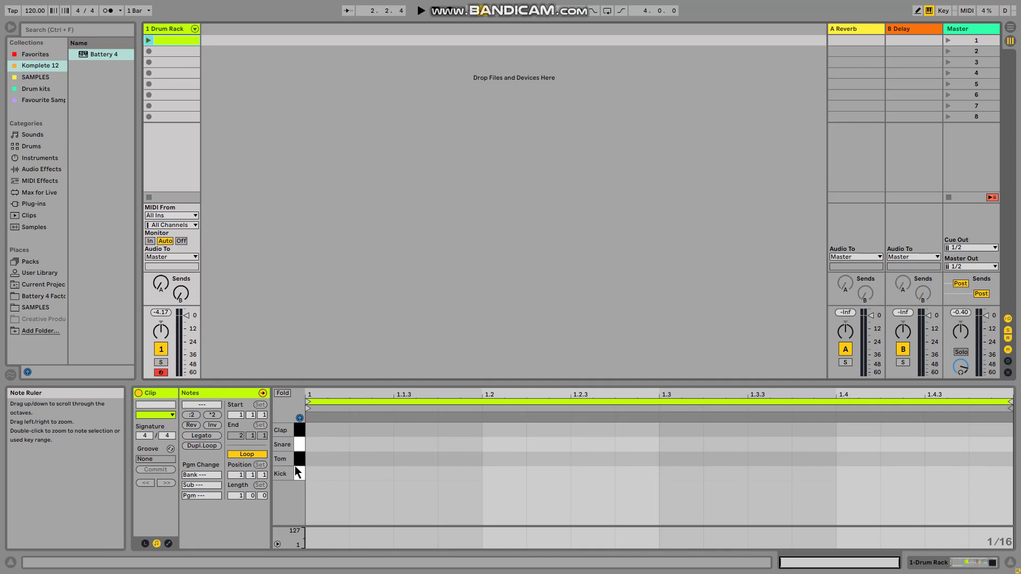
- Draw Kick on beats 1–4, Snare and Clap on beats 2 and 4, then play it
key("b")
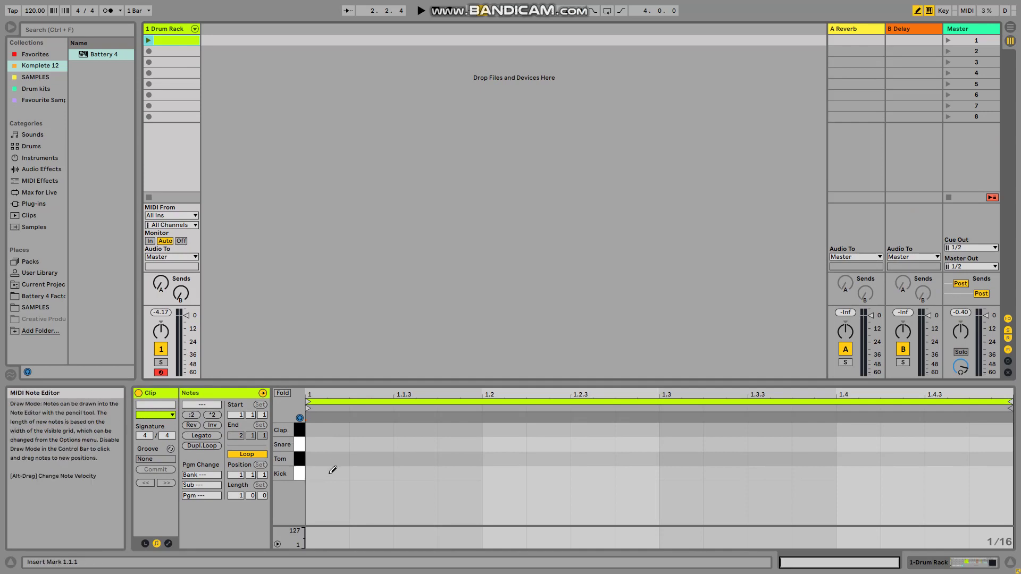
left_click(327, 474)
left_click(503, 473)
left_click(678, 474)
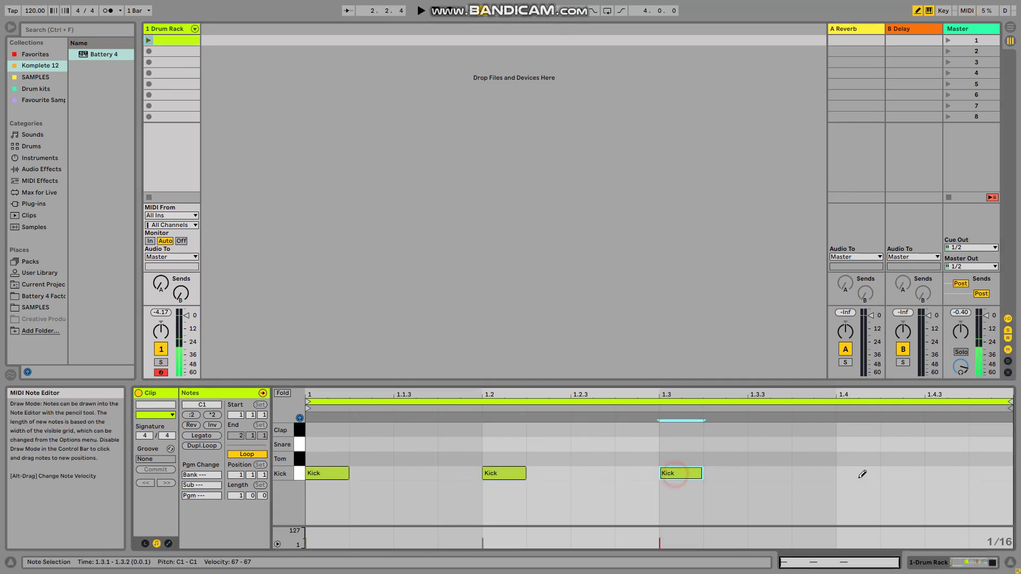
left_click(851, 473)
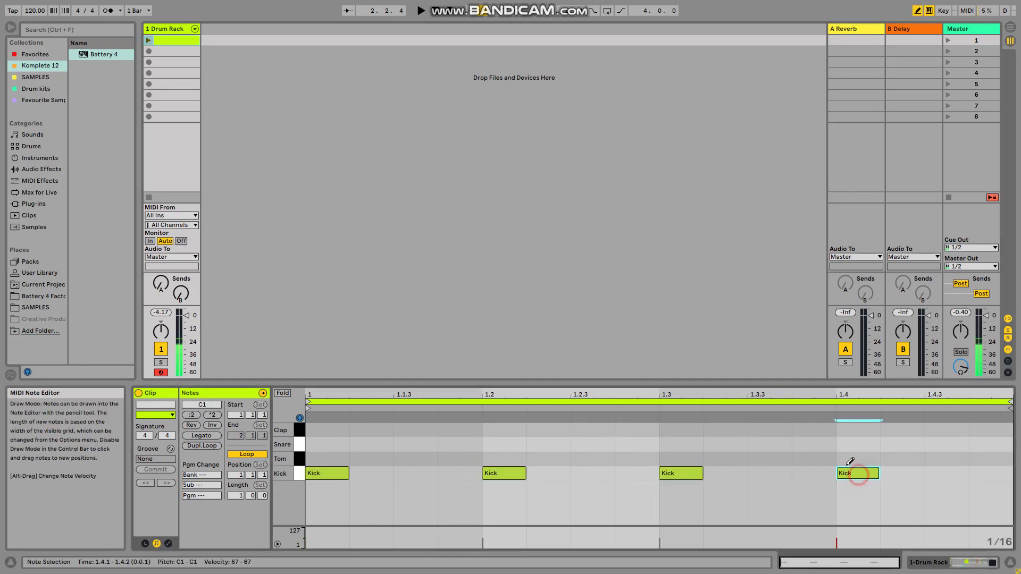
left_click(503, 445)
left_click(851, 445)
left_click(854, 430)
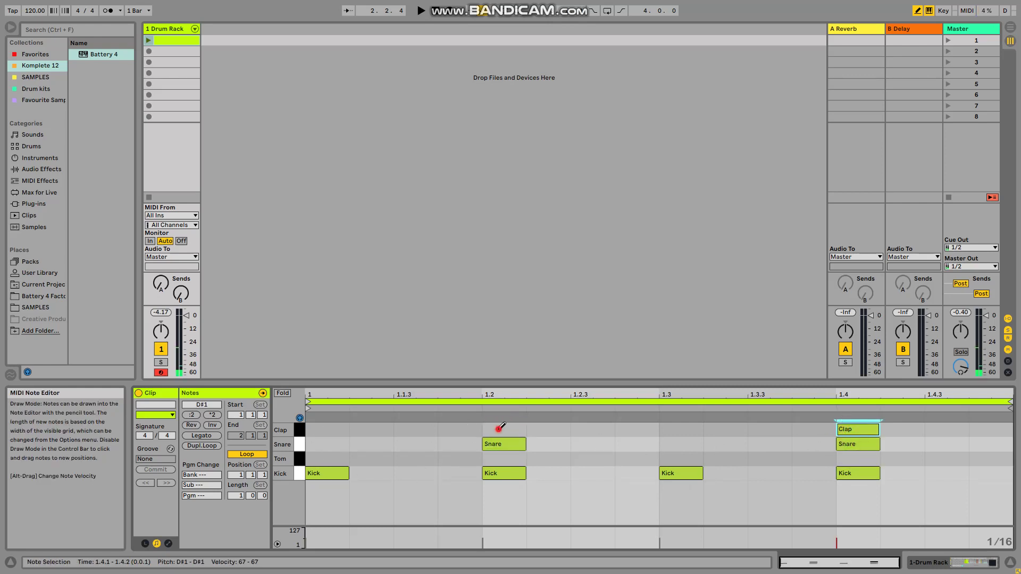
left_click(494, 430)
key("space")
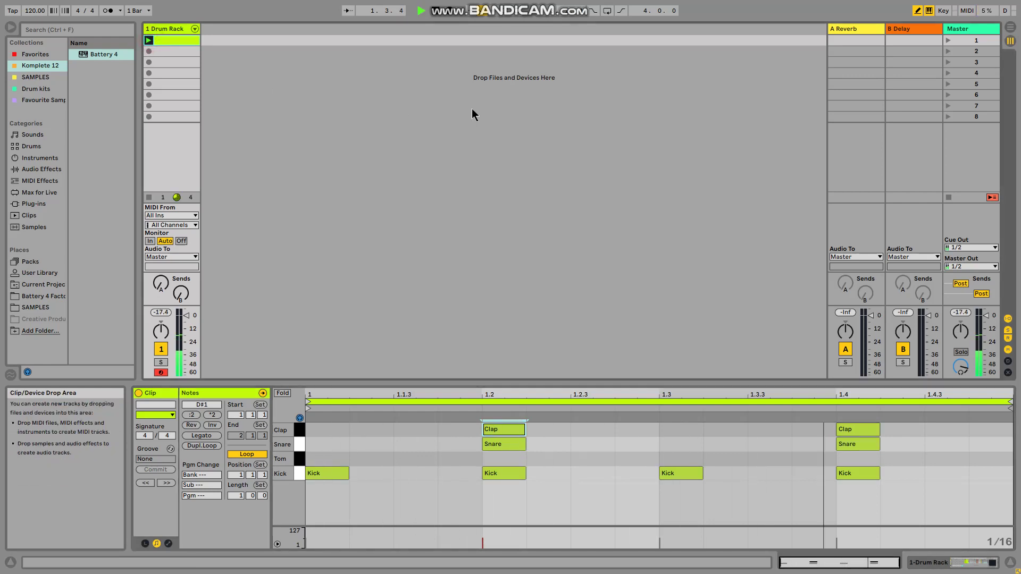
key("space")
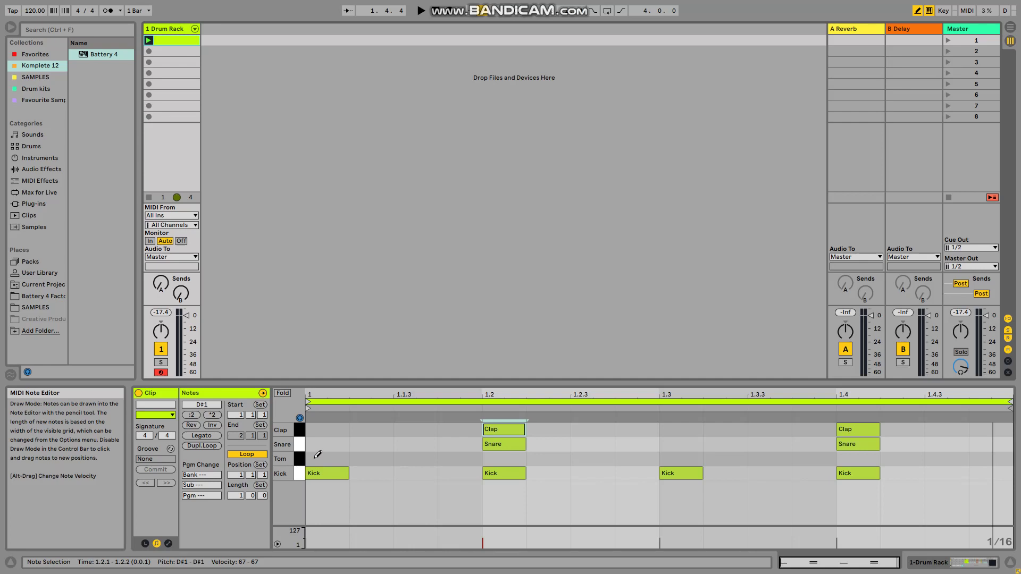
left_click(301, 447)
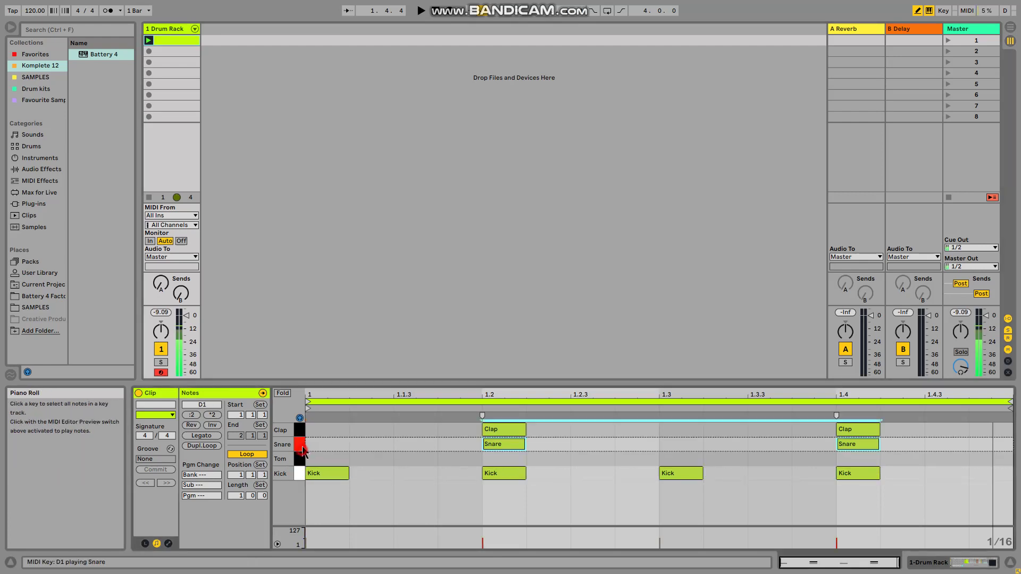
left_click(300, 435)
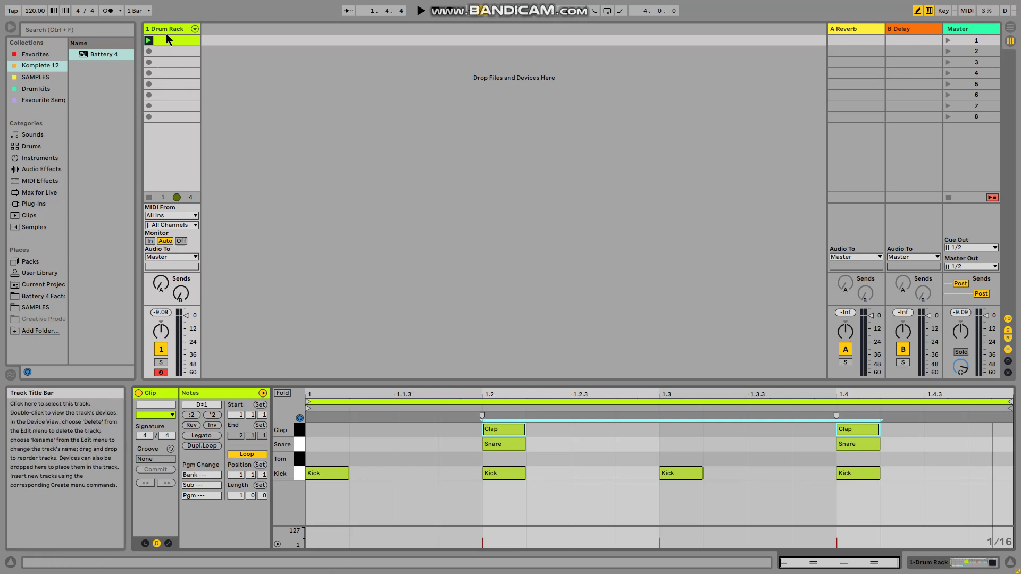
- Expand the Drum Rack into Kick, Tom, Snare and Clap columns, briefly play the clip, and select Clap
left_click(194, 29)
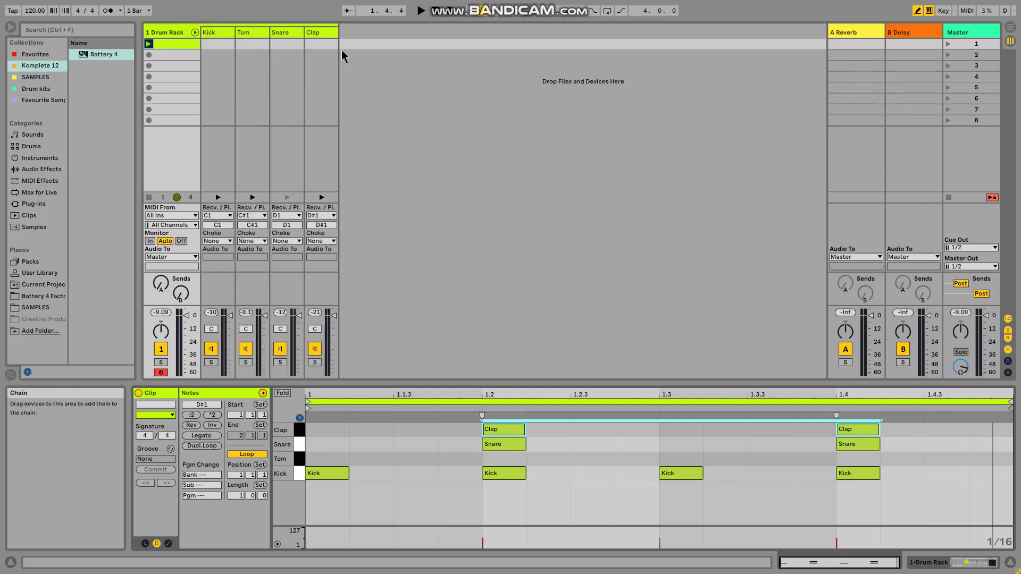
left_click(404, 80)
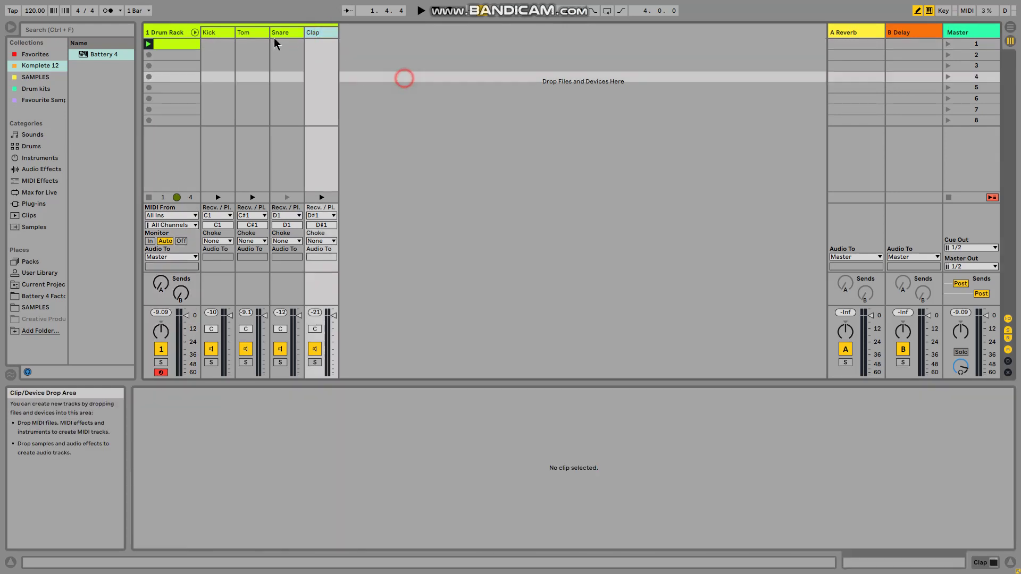
left_click(280, 33)
left_click(255, 33)
left_click(216, 40)
left_click(148, 43)
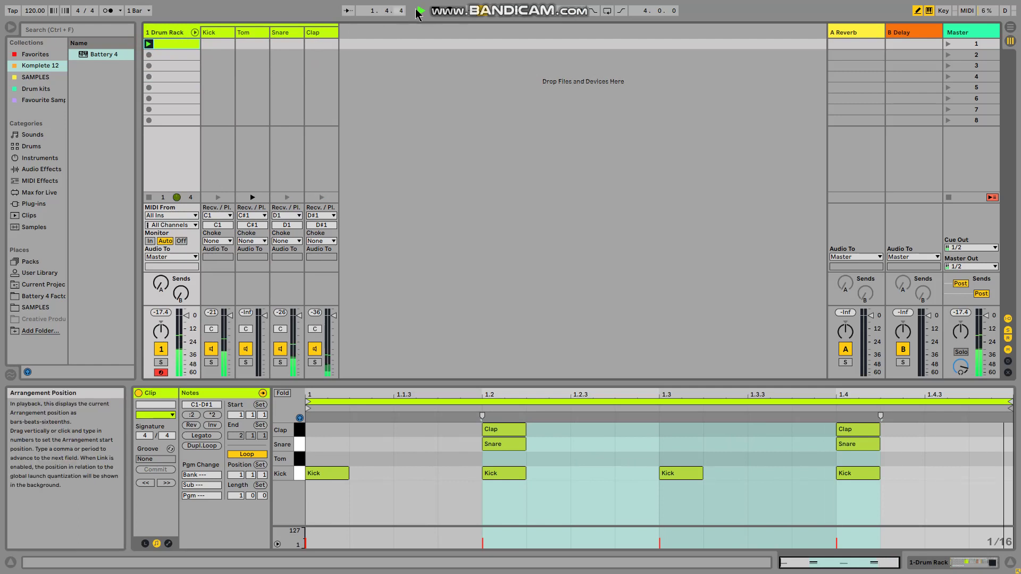
left_click(432, 11)
left_click(322, 32)
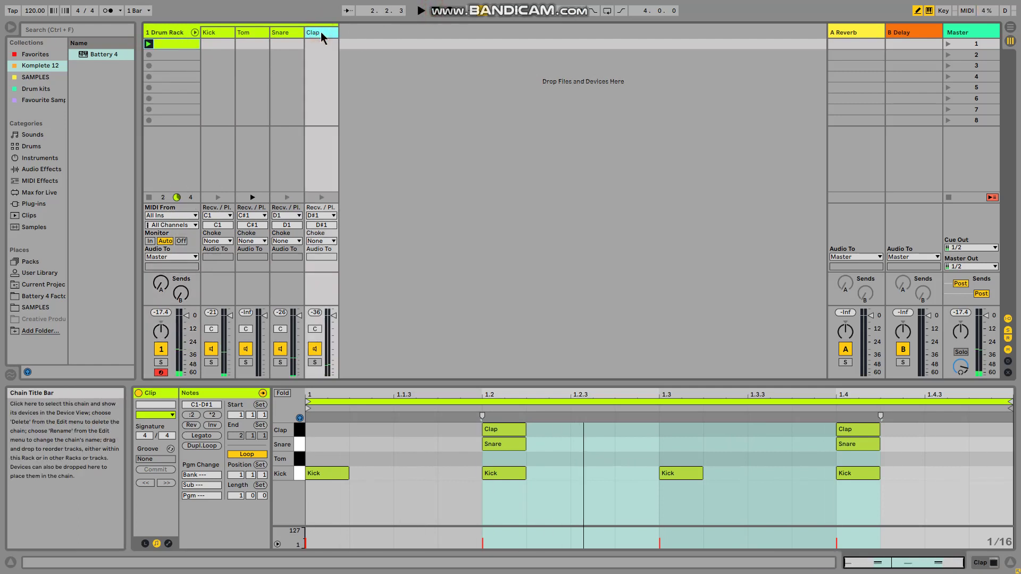
- Extract the Clap chain to its own MIDI track and launch Scene 1 to hear the beat
right_click(322, 32)
left_click(371, 140)
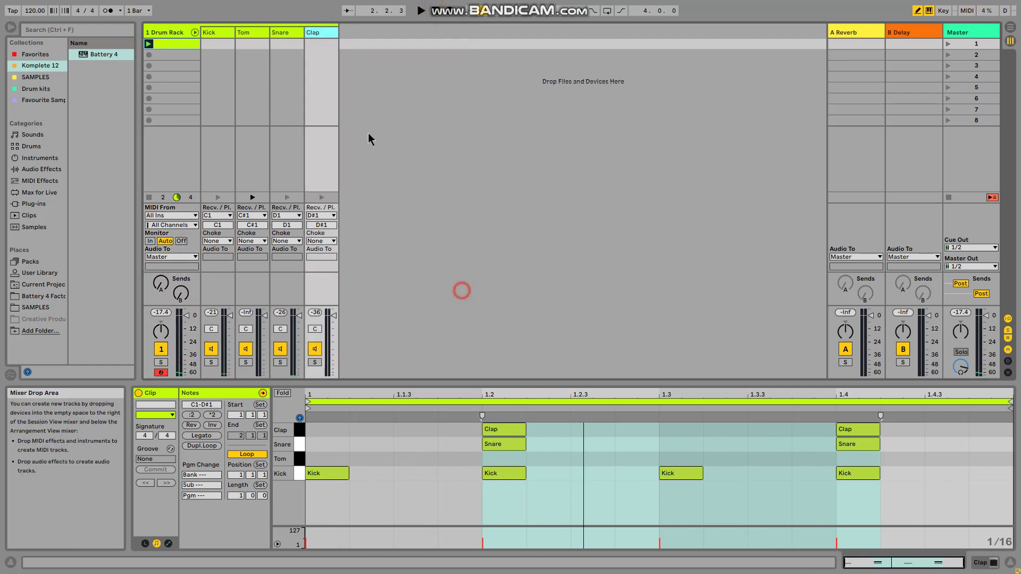
right_click(312, 39)
left_click(359, 107)
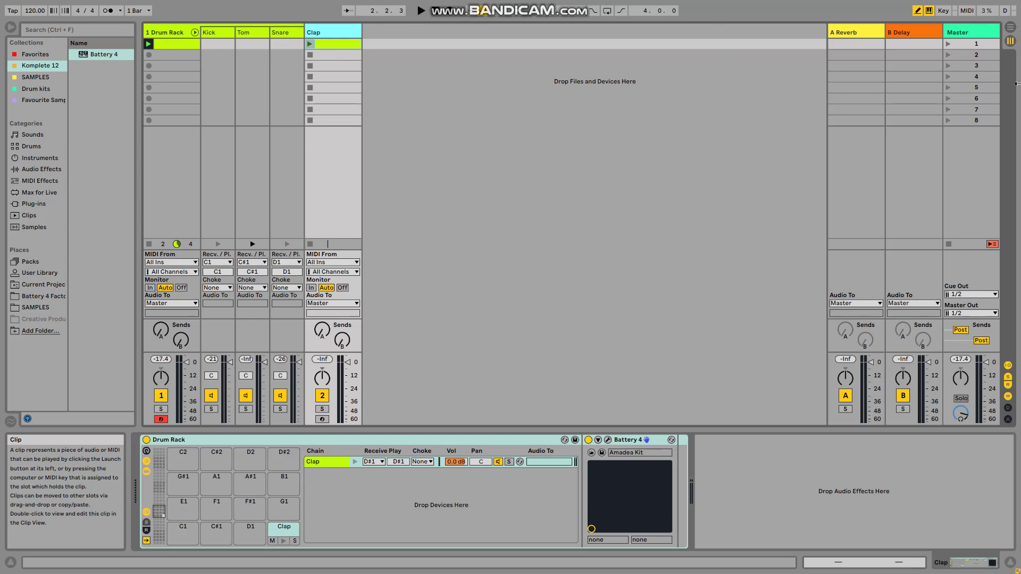
left_click(948, 44)
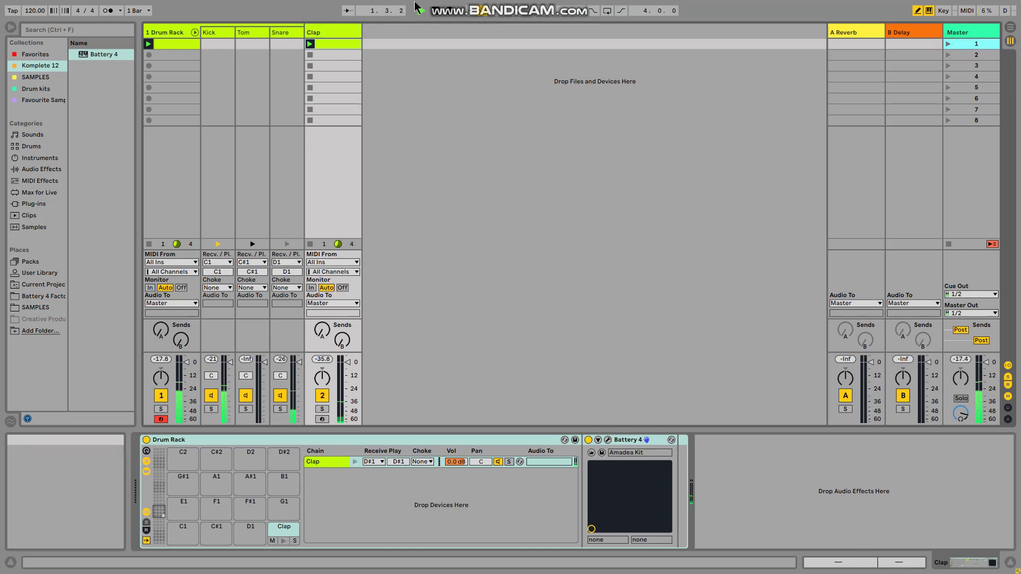
- Try extracting Tom and Snare together, undo it, then open the Snare chain's context menu
left_click(253, 33)
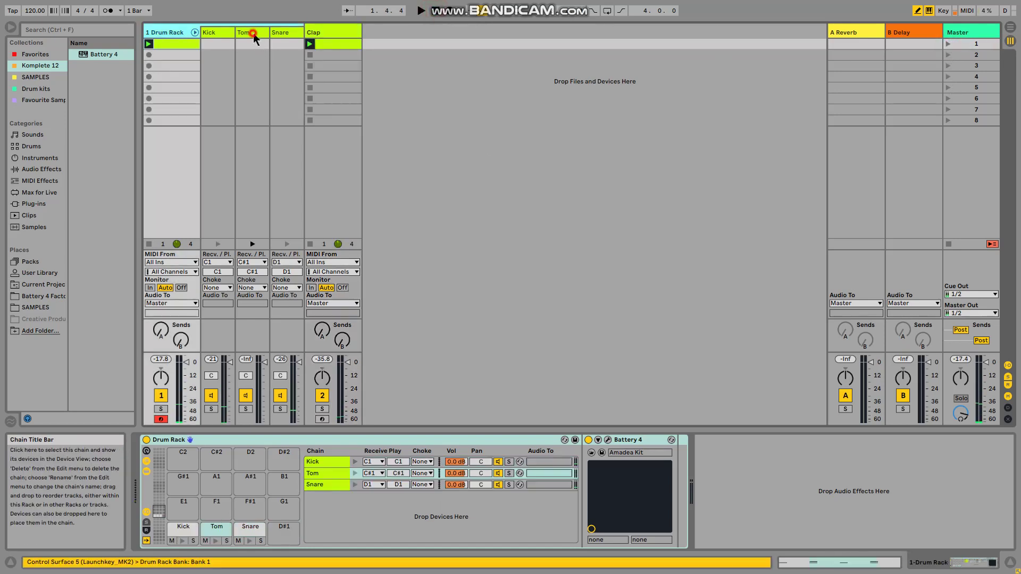
right_click(285, 33)
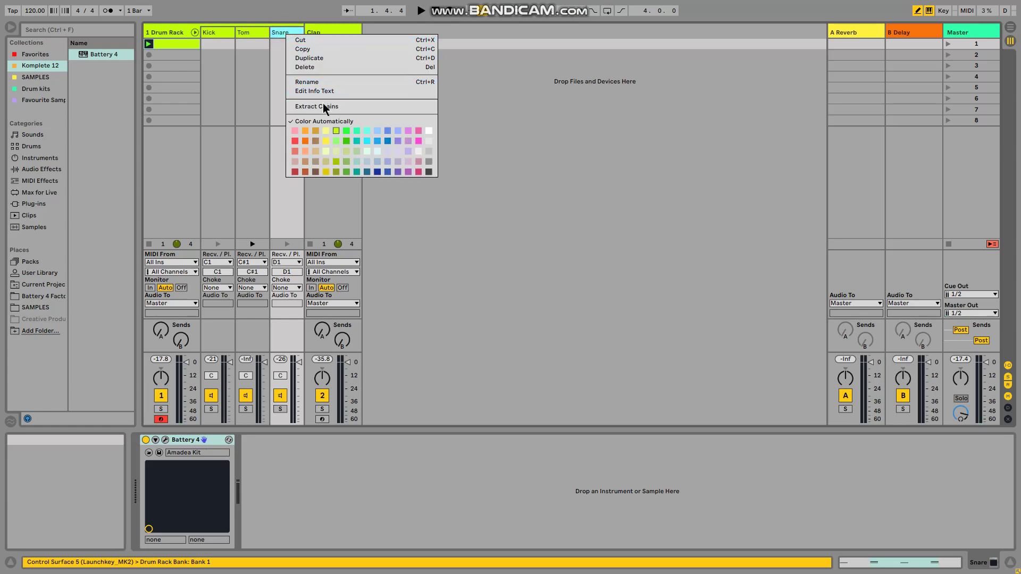
left_click(530, 160)
left_click(251, 33)
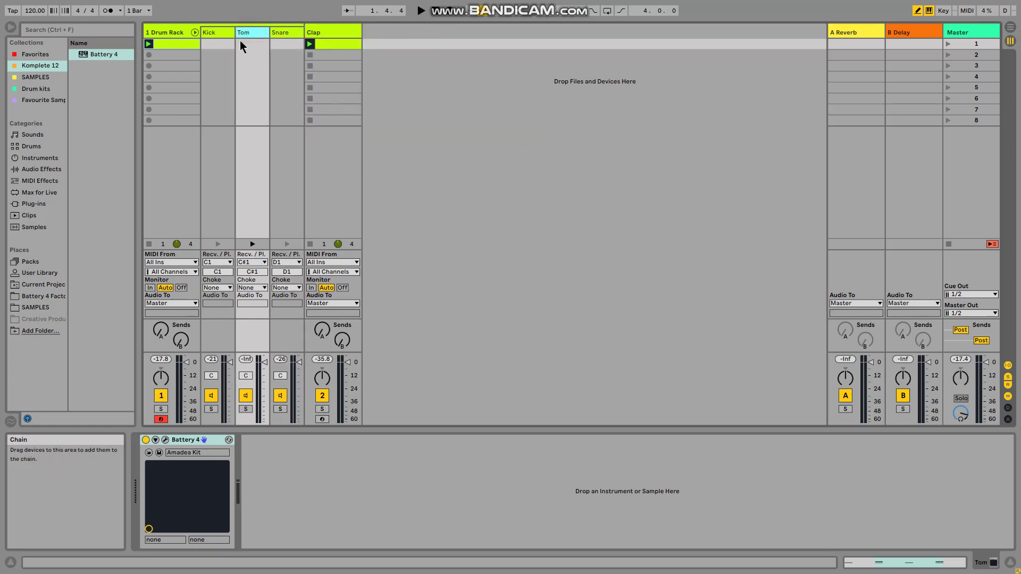
right_click(286, 33)
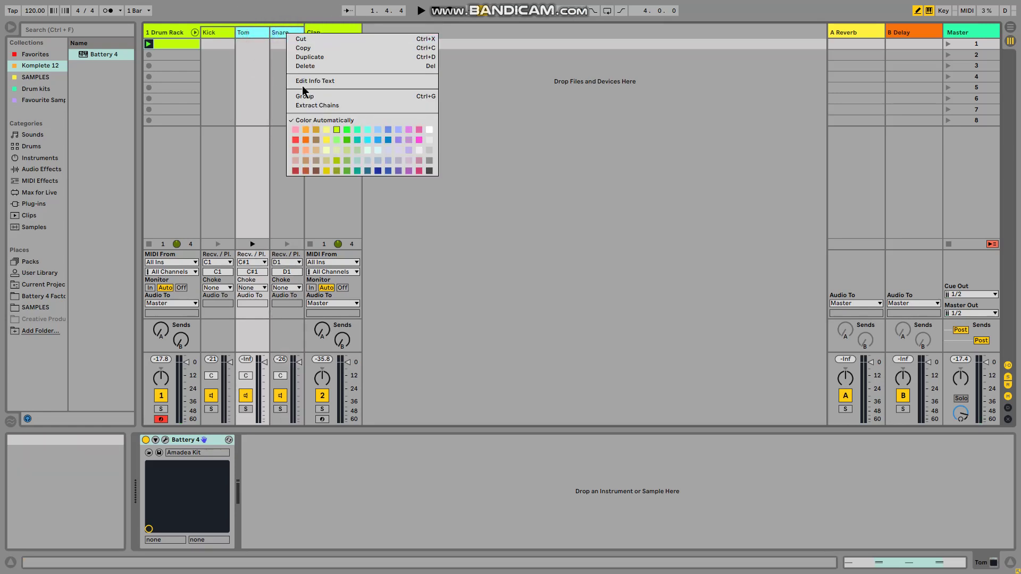
left_click(312, 106)
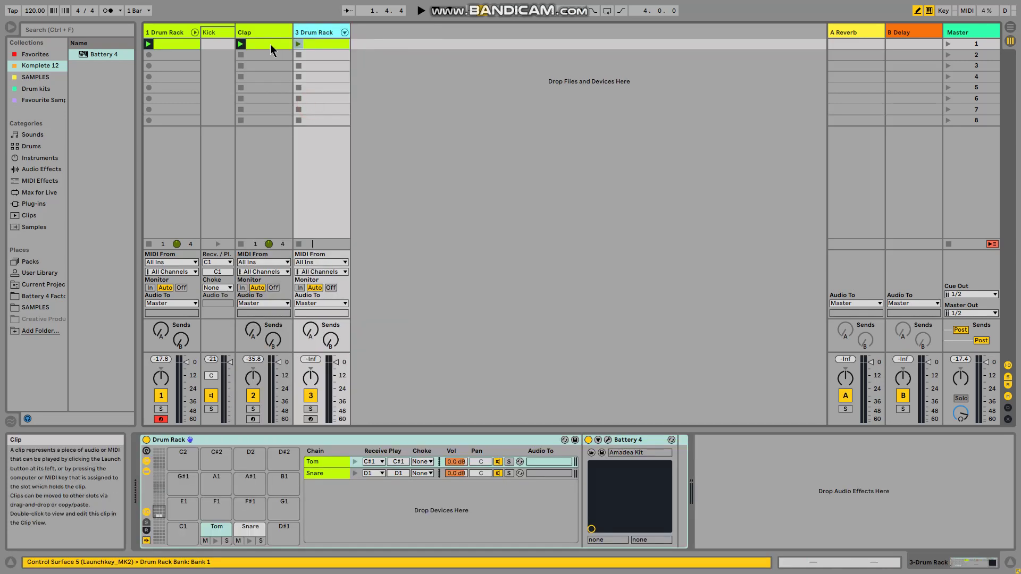
left_click(344, 33)
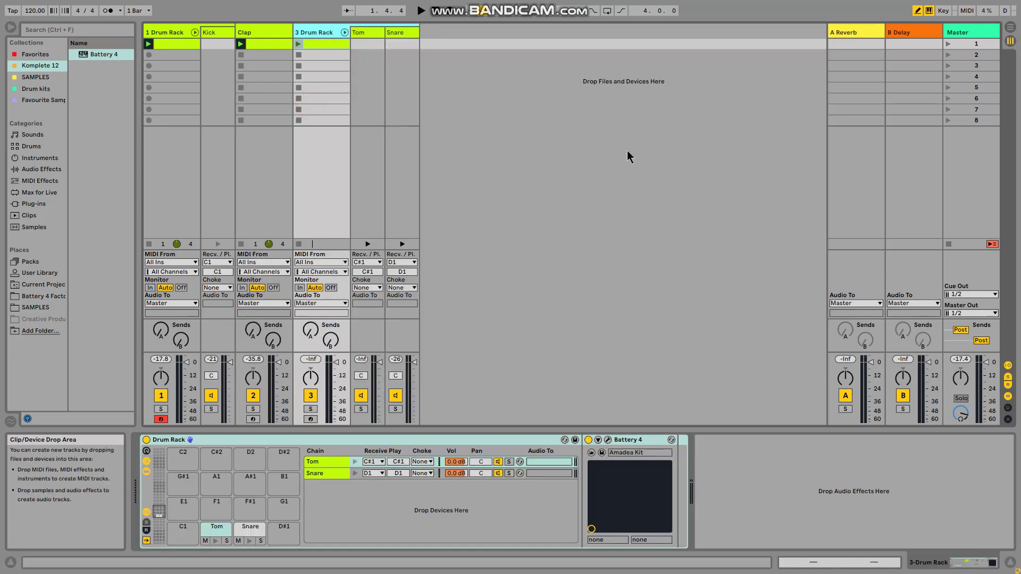
key("ctrl+z")
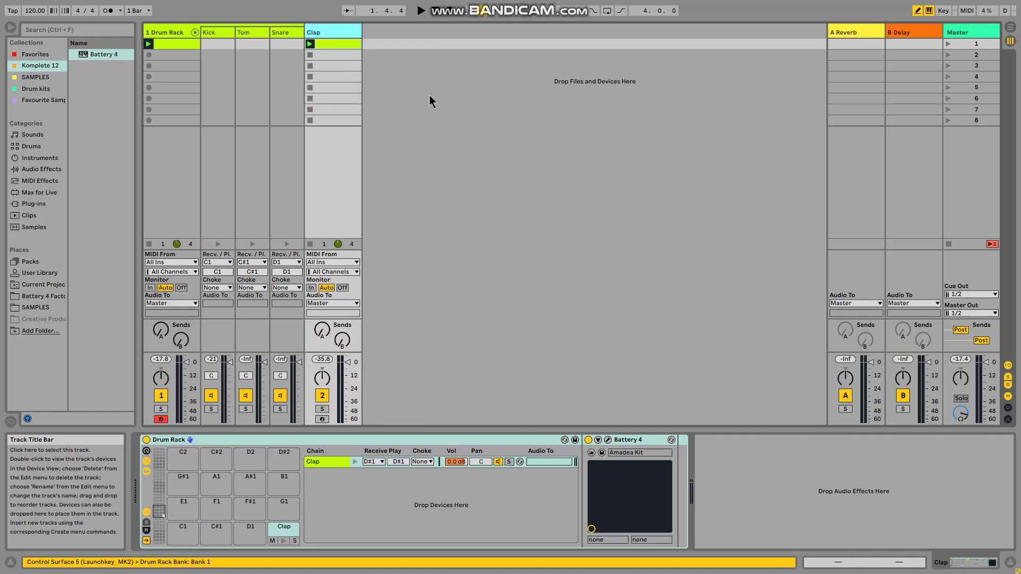
right_click(292, 33)
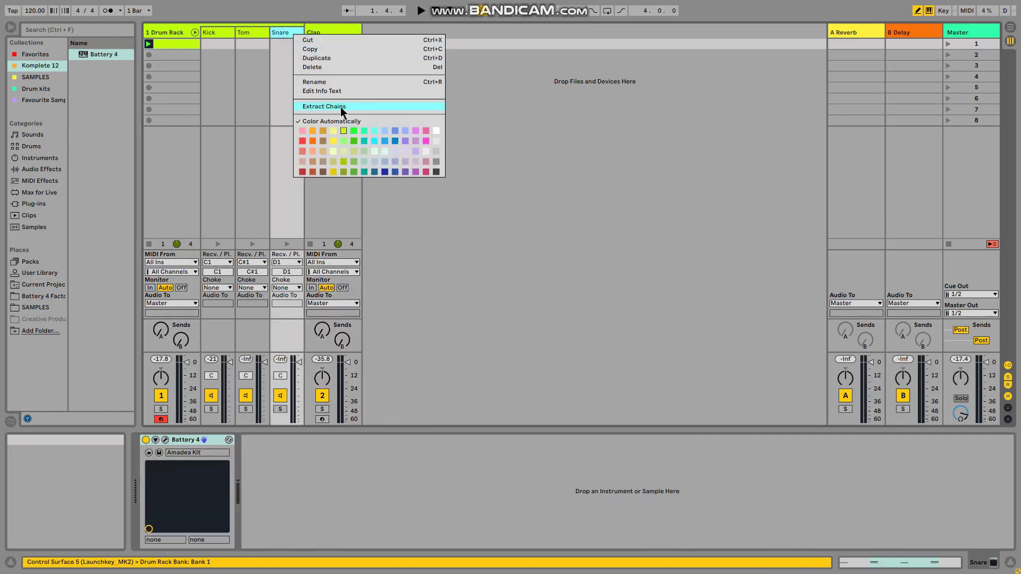